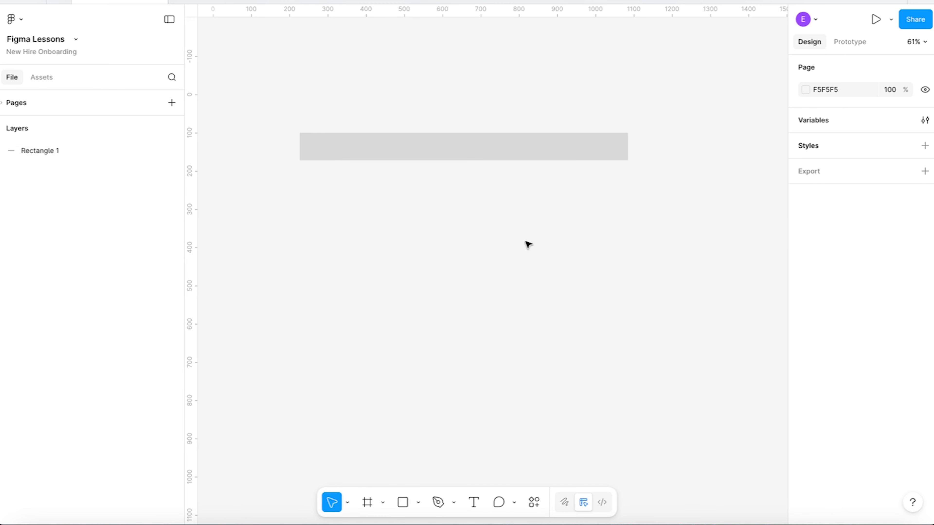
Draw a rectangle about 358 × 329 below the wide grey bar, near its left end, as an image placeholder.
left_click(403, 503)
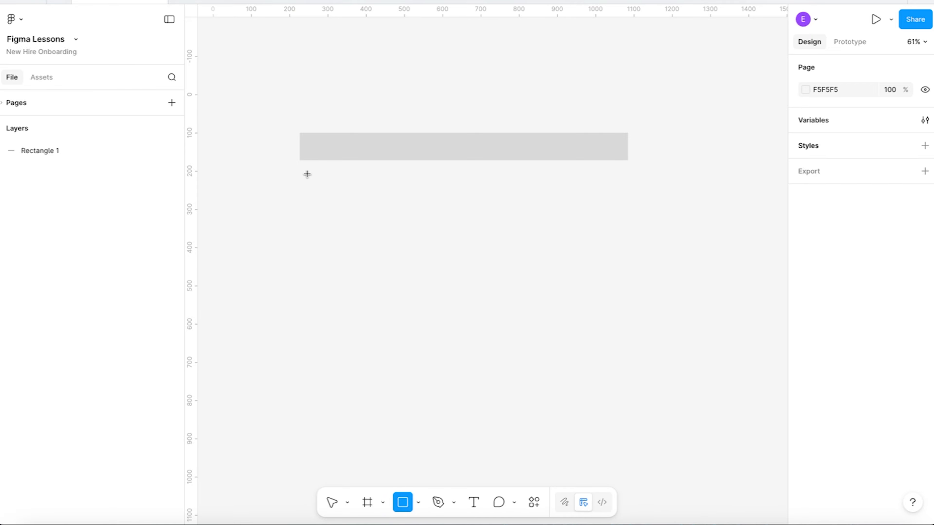
left_click_drag(307, 174, 444, 299)
left_click(489, 244)
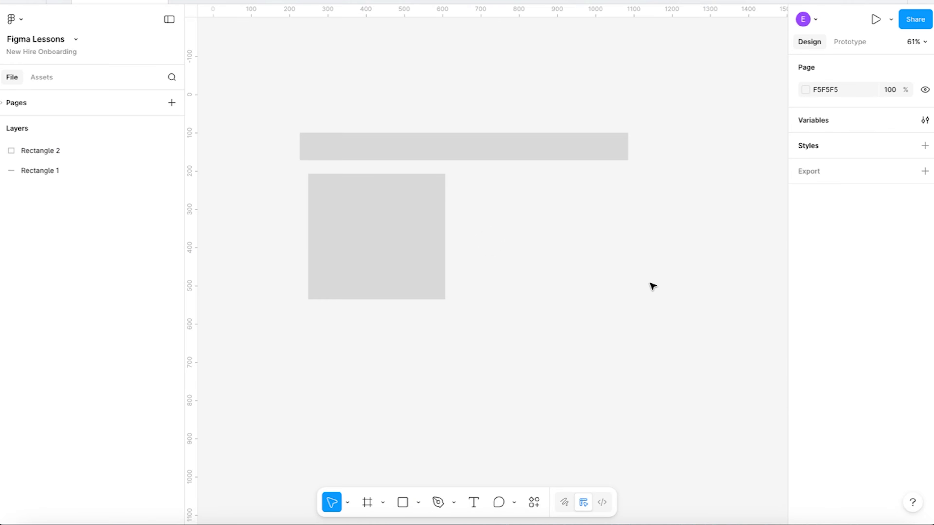
left_click(402, 256)
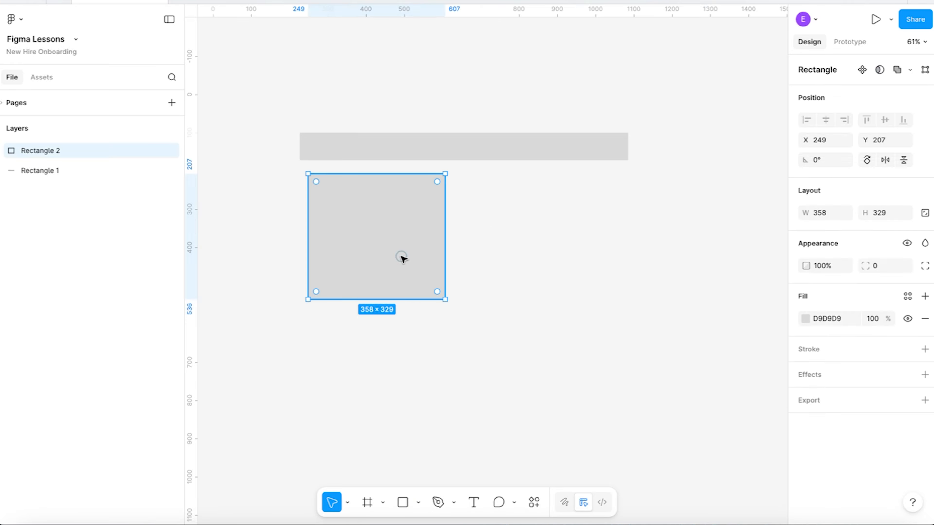
Draw a diagonal line about 428 long from the upper left to the lower right of the large rectangle.
left_click(419, 504)
left_click(459, 401)
left_click_drag(314, 182, 438, 289)
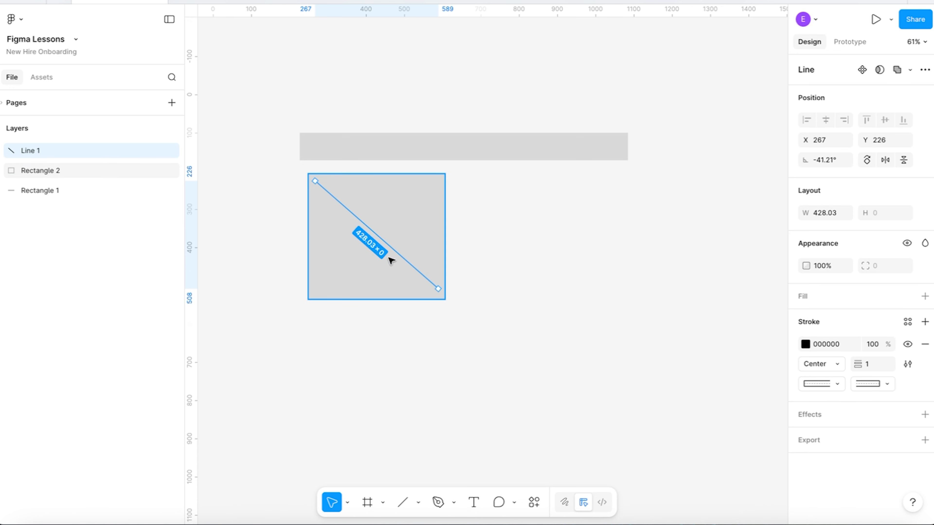
Duplicate the diagonal line, rotate the copy to 45° to form an X, and extend the first line's lower end.
key("ctrl+d")
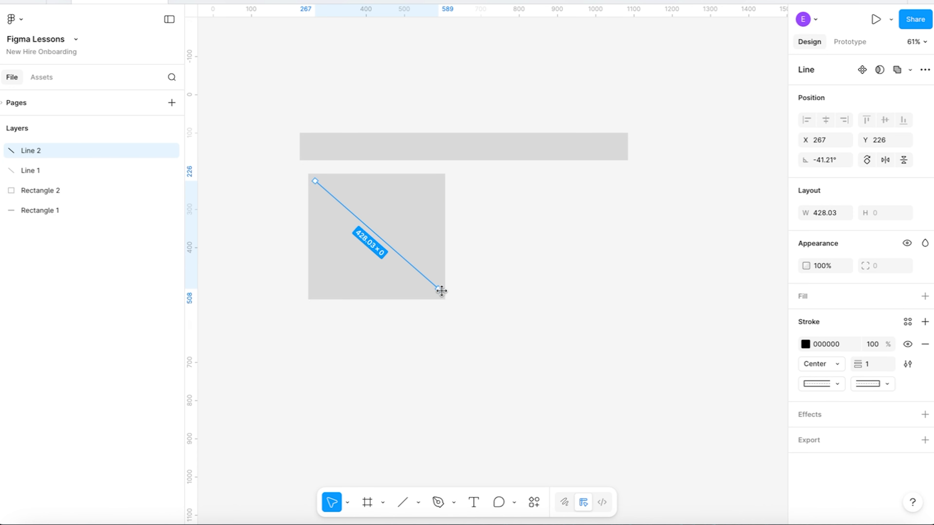
left_click_drag(443, 294, 448, 162)
left_click_drag(417, 195, 417, 203)
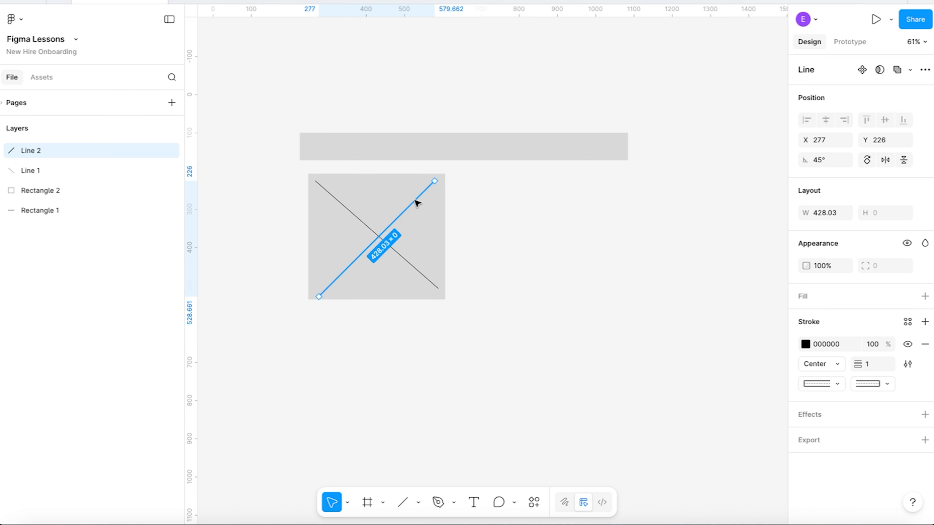
left_click(434, 285)
left_click_drag(437, 288, 439, 294)
left_click(496, 280)
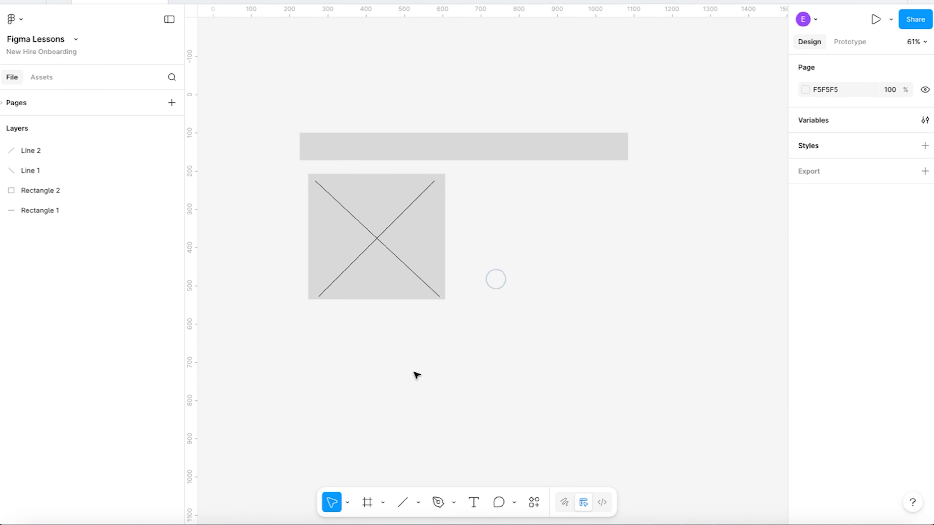
Add a text box about 447 × 70 beside the image placeholder, reading "Header".
left_click(473, 502)
left_click_drag(456, 177, 627, 200)
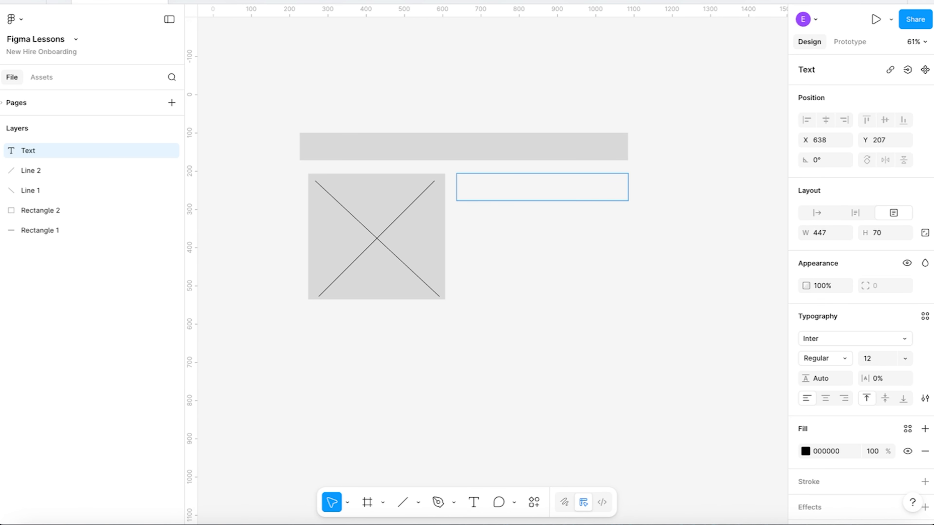
key("Escape")
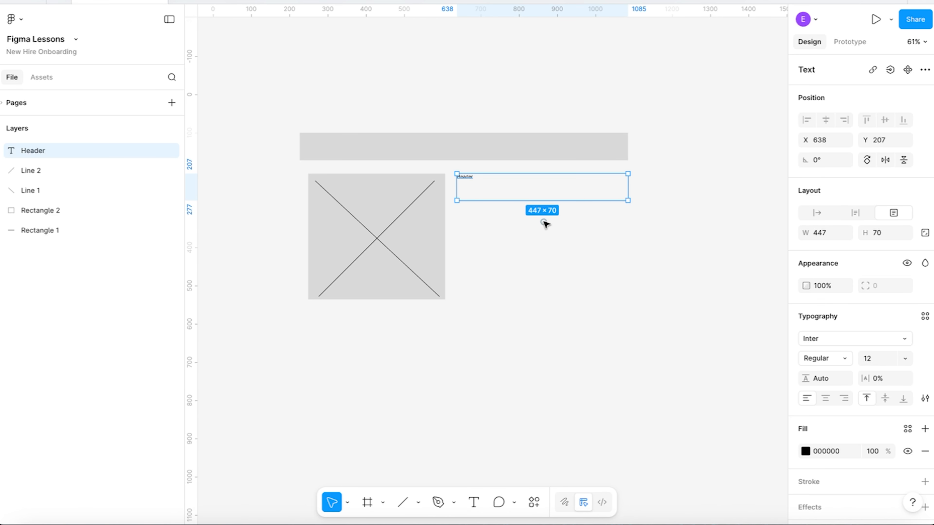
Set the "Header" text to auto width with a font size of 36.
double_click(471, 182)
left_click(814, 214)
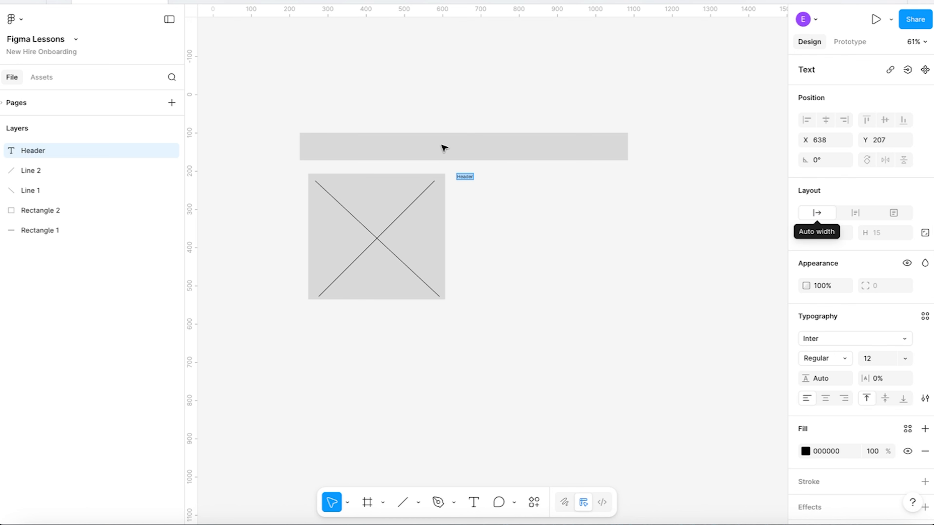
left_click(905, 358)
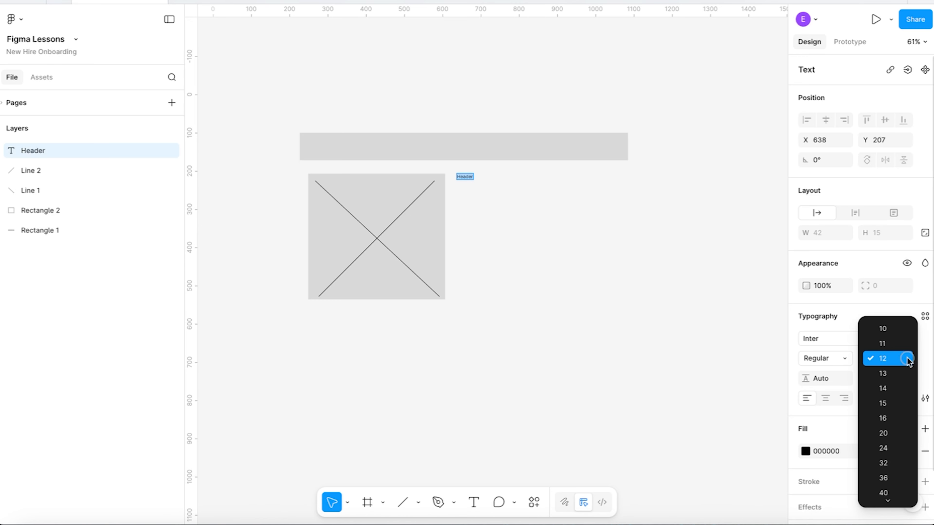
left_click(892, 478)
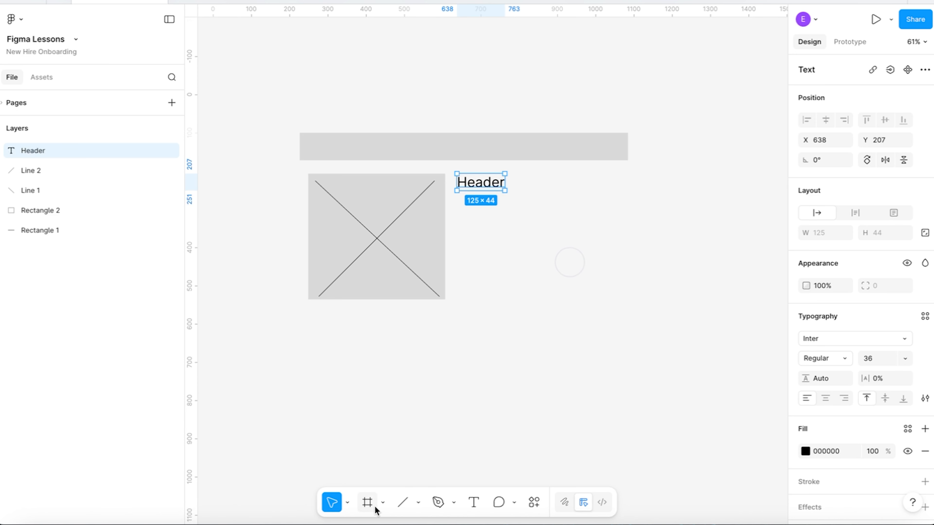
Add a text box about 462 × 266 below "Header" and fill it with several lines of random placeholder letters.
left_click(473, 502)
left_click_drag(456, 198, 634, 299)
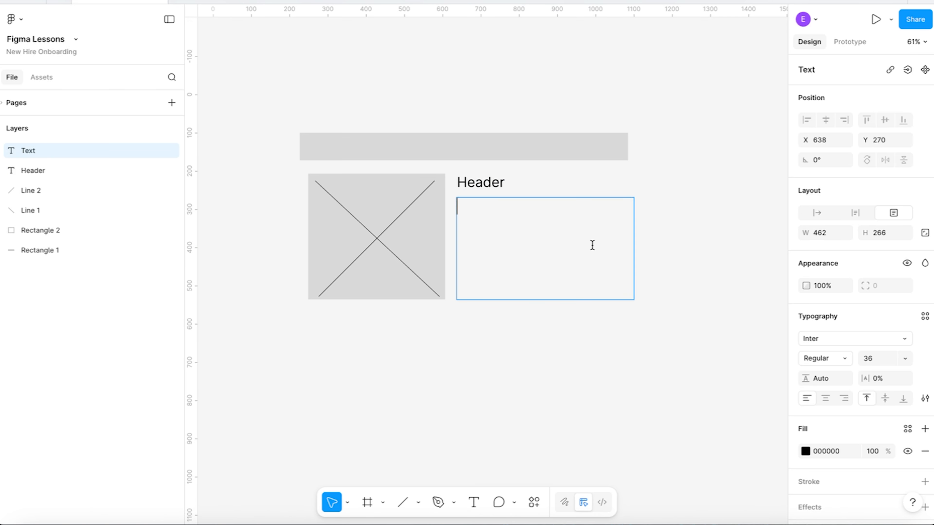
type("eihfuwehkfjasdbfjasdjabsdkjcjsdbcjlkabsdbc")
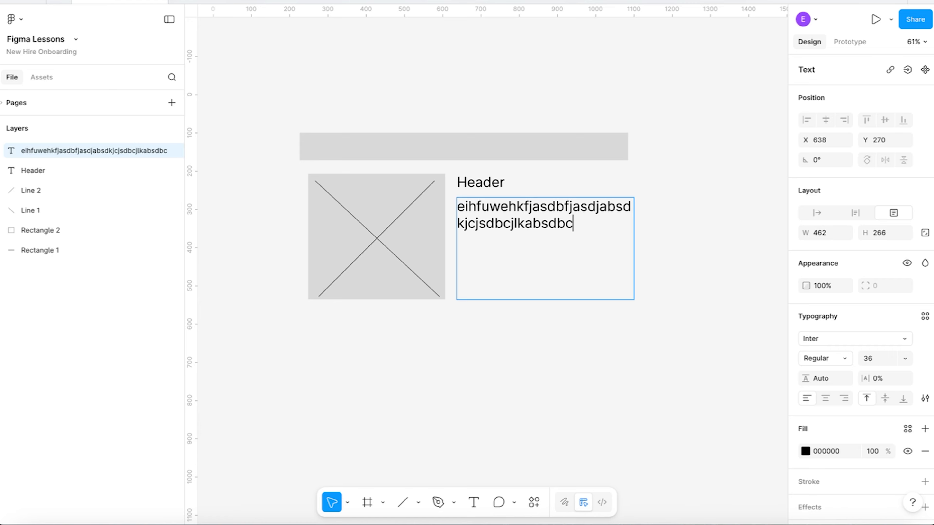
type("jklsdnjcvbsdjklnvljksdnlvkasndjcnsakldncjksandjvkbsdjkvnsdknvlk/smdnkvl")
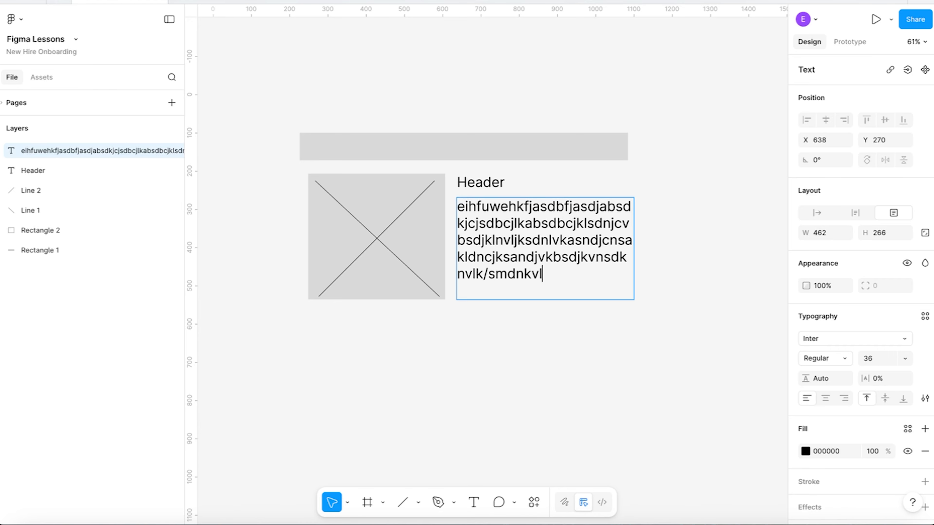
type("nslkdvnjkldfnvkjlsdnvjksndkljvnsklnvklsdnvklsndkjvsnbdjkvna.sd")
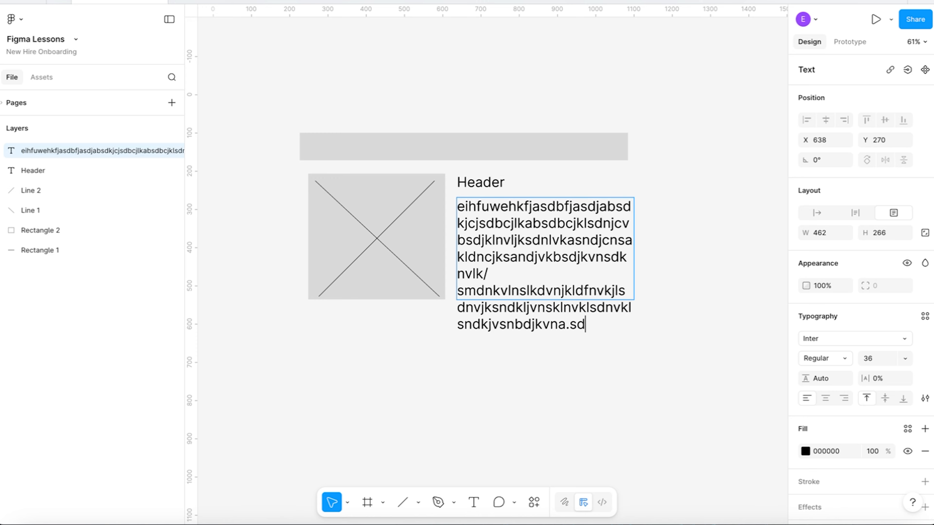
type("nvljksndljvsnelkvn;a;sklfnl;kwejflk;wneklfnk")
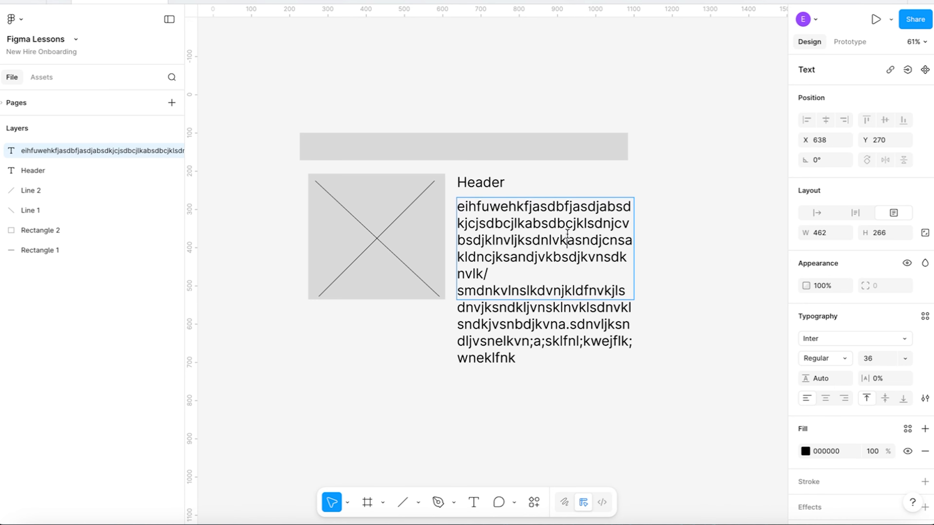
Set the font size of the whole placeholder paragraph to 24.
key("ctrl+a")
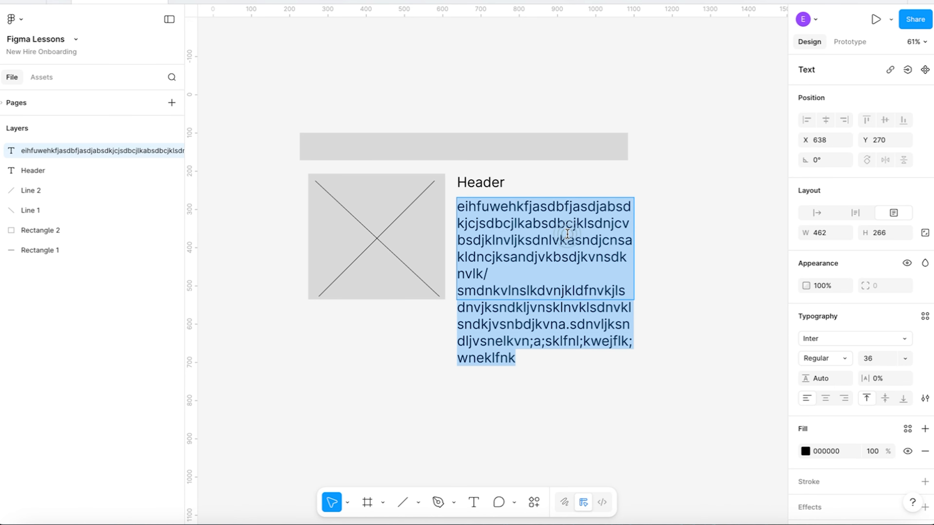
left_click(898, 362)
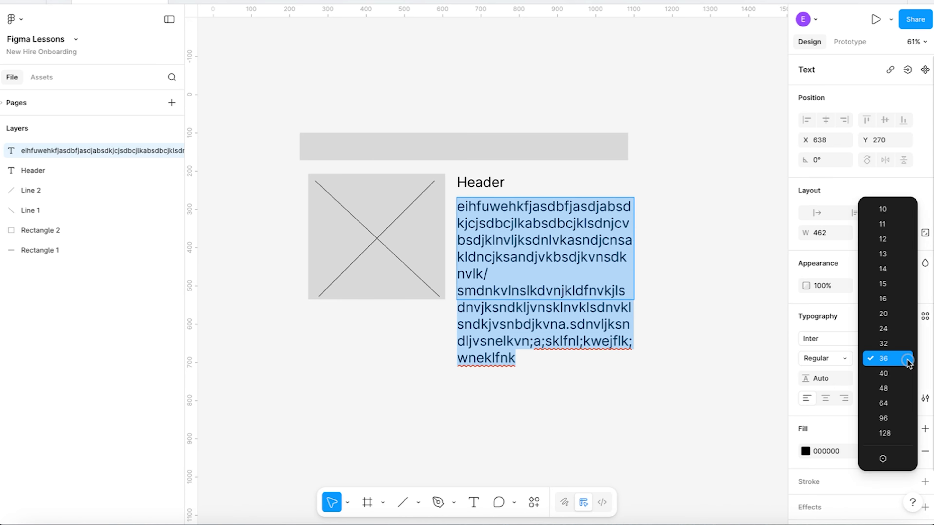
left_click(886, 329)
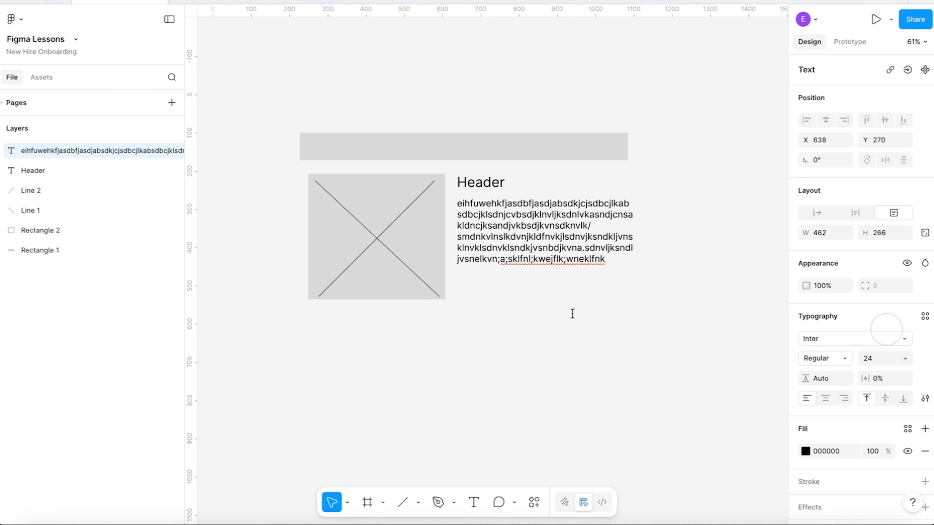
left_click(547, 341)
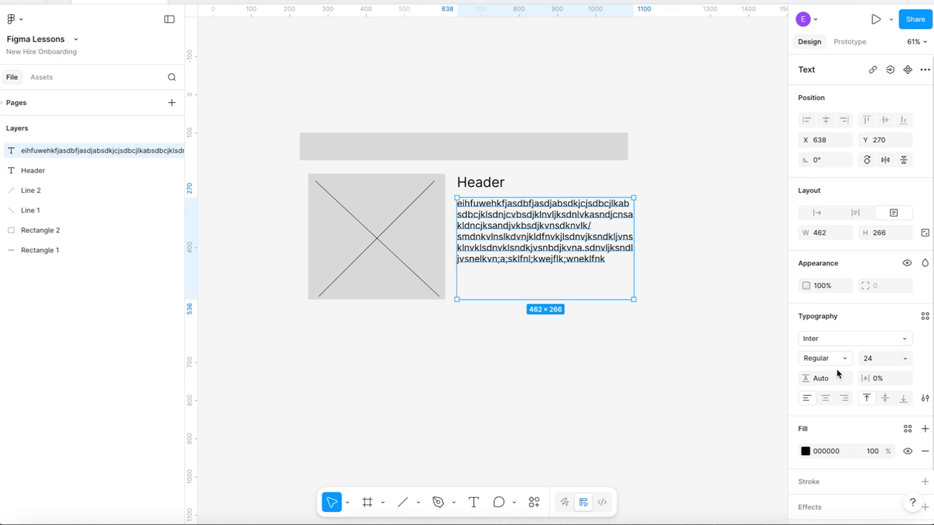
Increase the placeholder paragraph's line height to 174.6%.
left_click_drag(807, 382, 827, 380)
left_click_drag(890, 384, 789, 442)
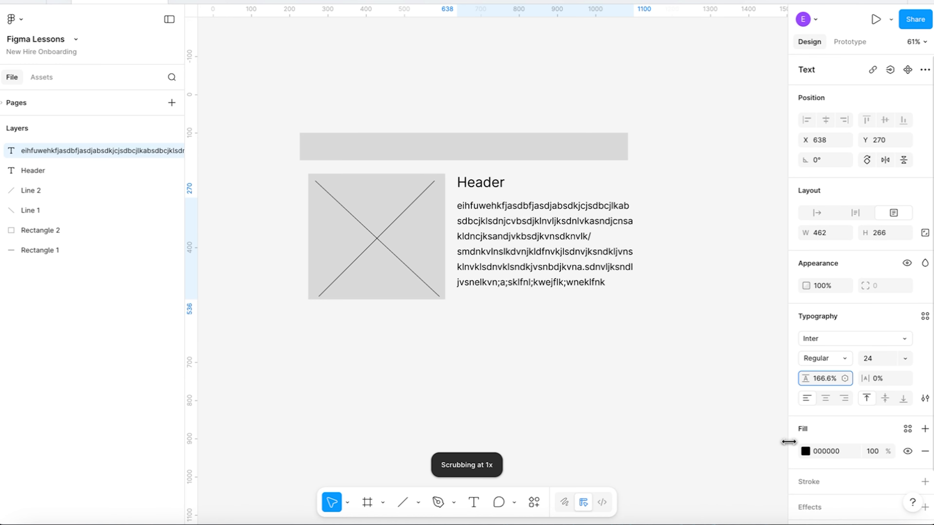
left_click_drag(54, 434, 687, 386)
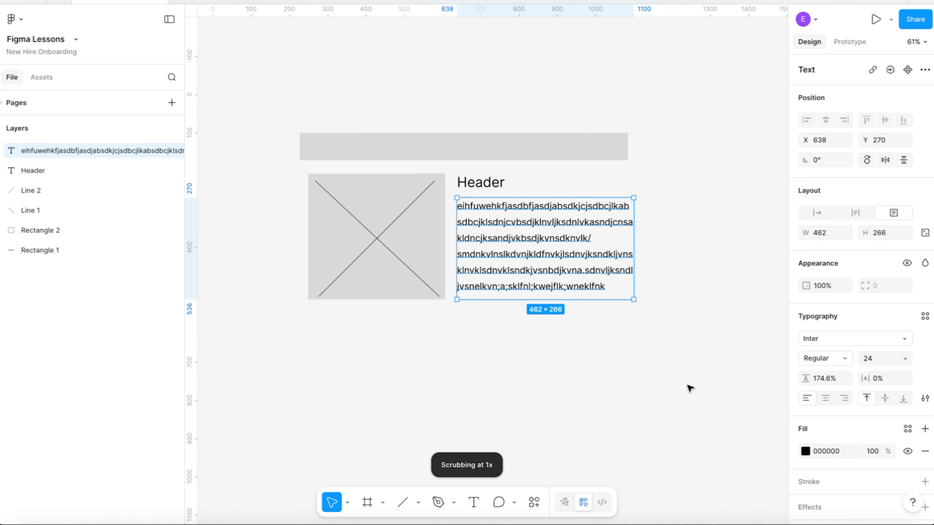
left_click(668, 371)
Draw a wide rectangle about 919 × 67 below the image placeholder and paragraph.
scroll(446, 388, "down", 4)
scroll(446, 388, "left", 1)
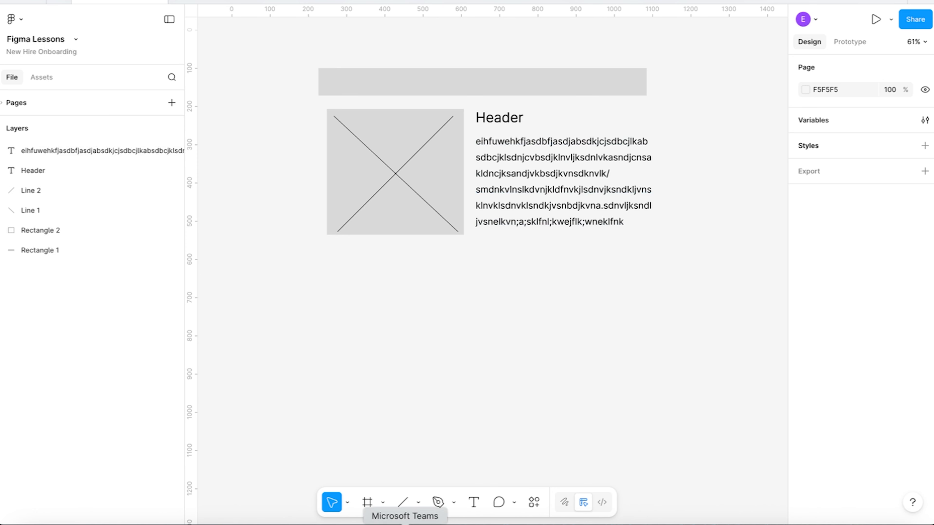
left_click(418, 499)
left_click(462, 389)
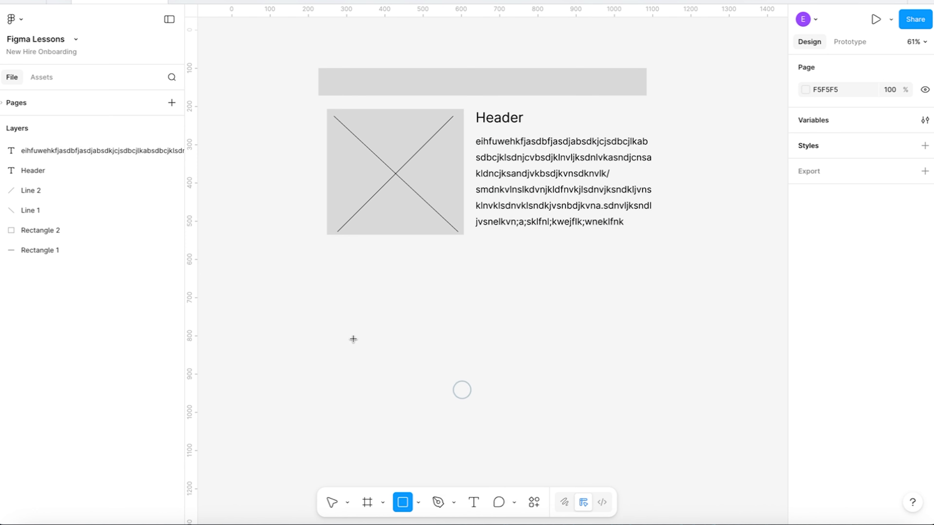
mouse_move(318, 251)
left_mouse_down()
mouse_move(440, 292)
mouse_move(594, 272)
mouse_move(666, 271)
mouse_move(669, 283)
mouse_move(669, 276)
left_mouse_up()
Draw a small rectangle about 189 × 44 below the lower bar and spread copies of it across a row.
left_click(399, 508)
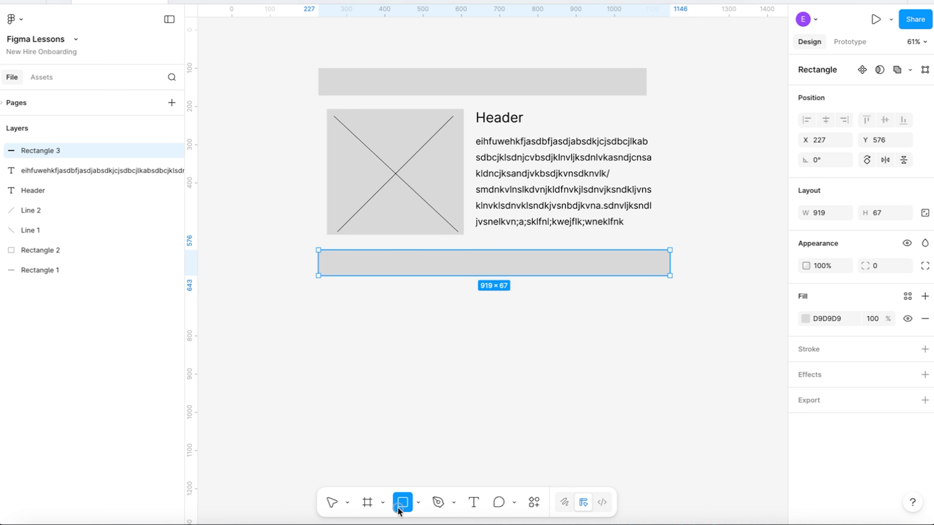
left_click_drag(338, 293, 410, 310)
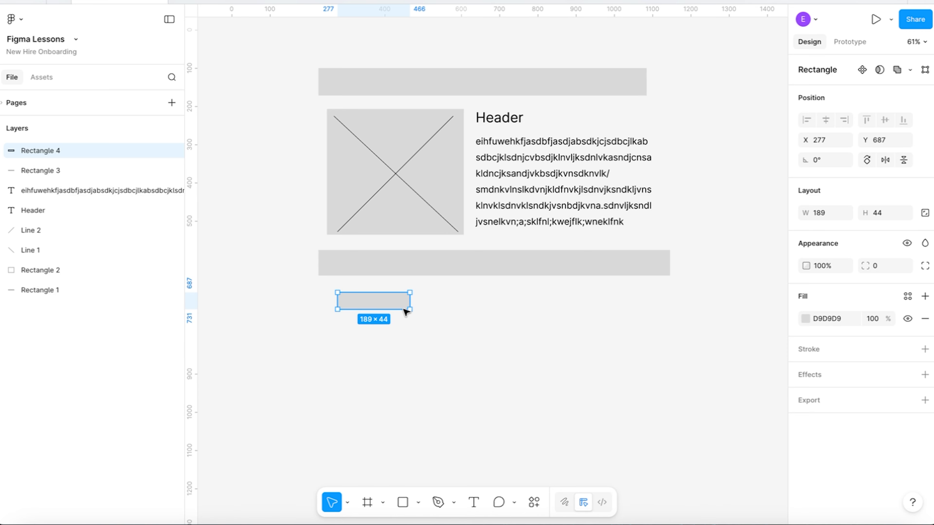
key("ctrl+v")
key("ctrl+v")
key("ctrl+v")
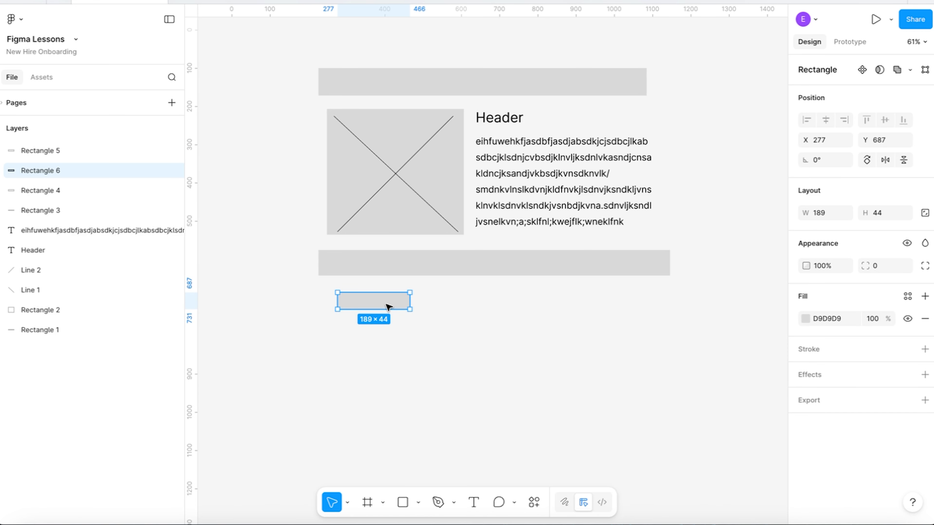
left_click_drag(387, 302, 634, 302)
left_click(597, 368)
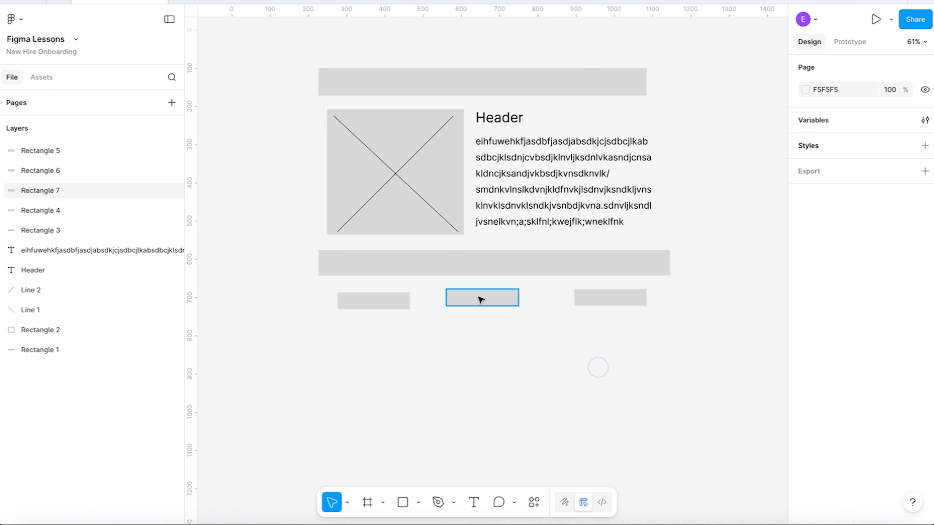
Fill the three small rectangles in the row with black (000000).
left_click(395, 299)
left_click(466, 296, "shift")
left_click(588, 297, "shift")
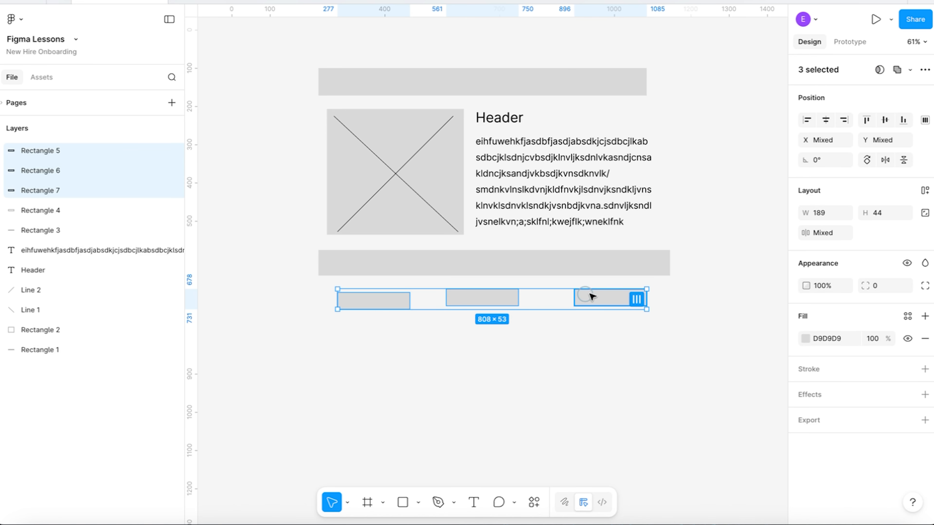
left_click(805, 339)
left_click_drag(772, 340, 462, 404)
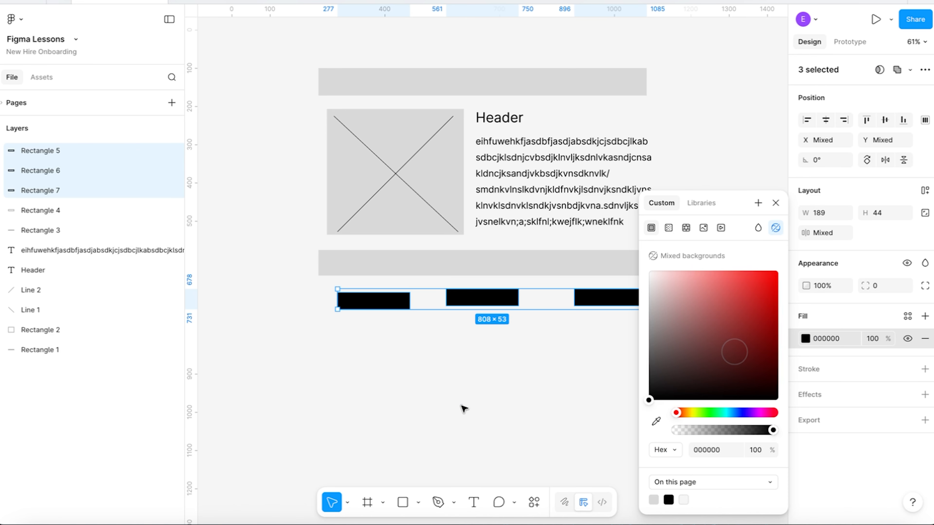
left_click(461, 406)
Move the three black rectangles onto the lower grey bar and delete the leftover small grey rectangle beneath it.
left_click(388, 305)
left_click_drag(388, 305, 385, 267)
left_click_drag(492, 299, 507, 269)
left_click_drag(594, 296, 592, 264)
left_click(391, 305)
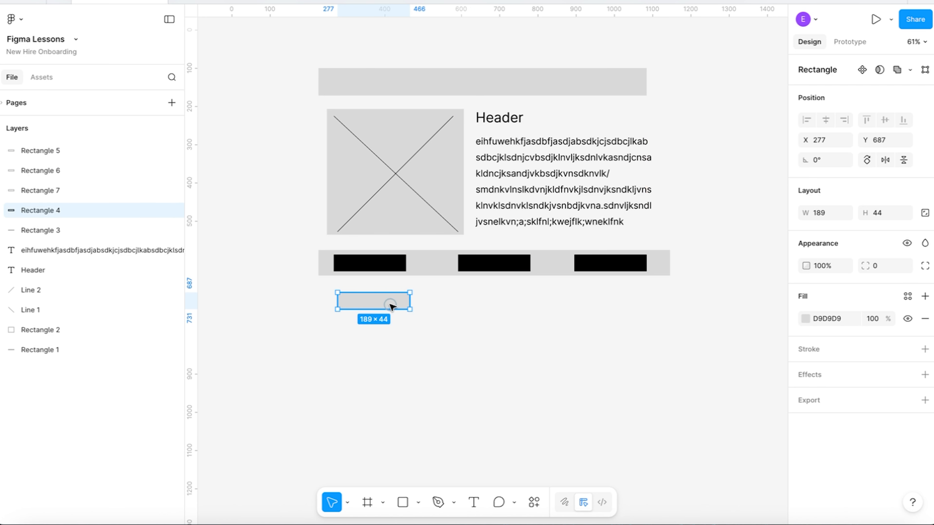
key("Delete")
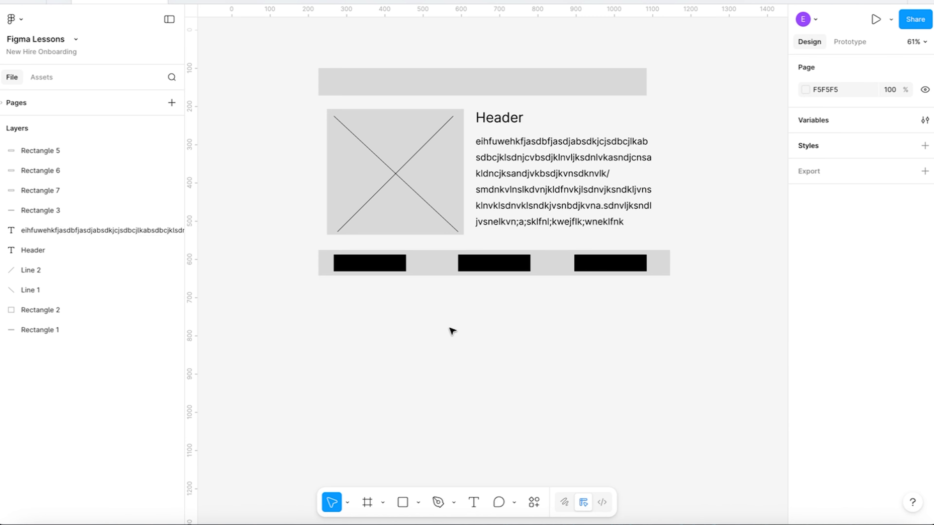
Duplicate the placeholder paragraph, place the copy below the lower bar at X 267, Y 662, and widen it to 818.
left_click(513, 183)
key("ctrl+d")
left_click_drag(514, 183, 408, 315)
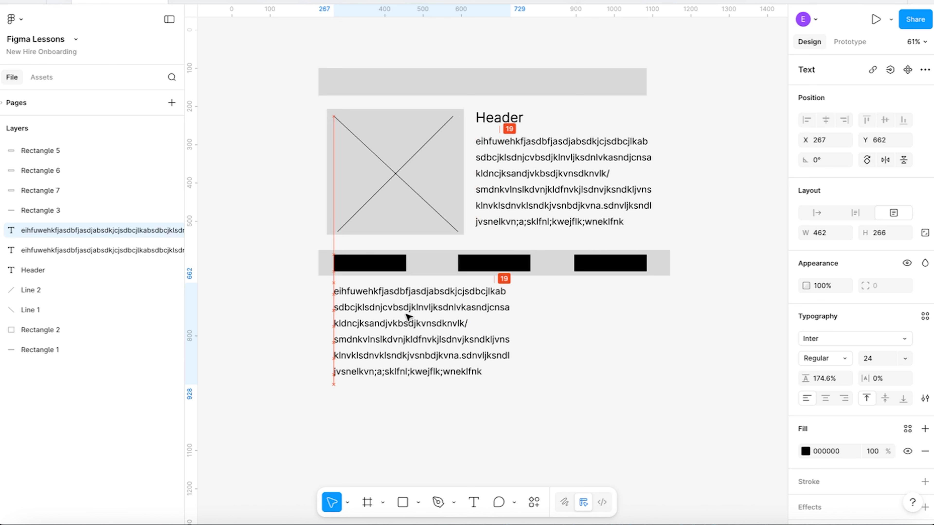
left_click_drag(513, 319, 645, 311)
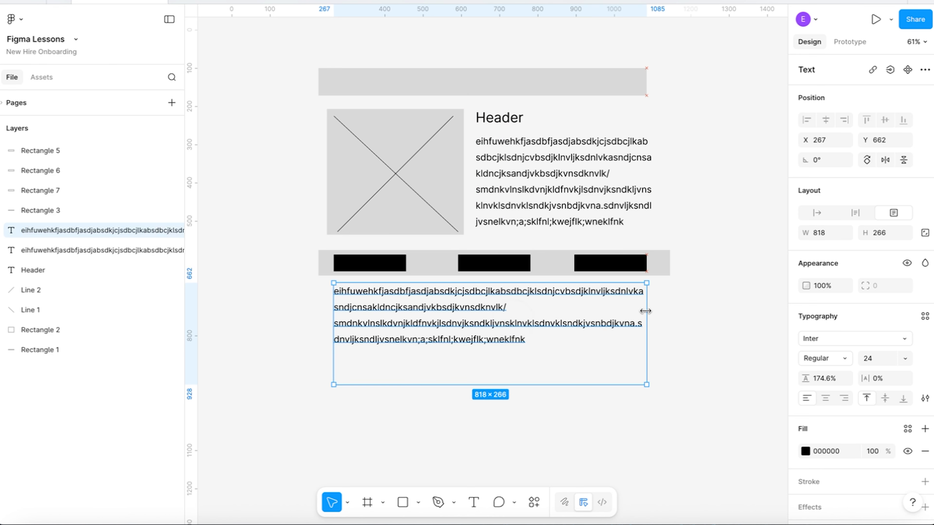
Shorten the lower paragraph's text box to a height of 168 so it fits its four lines.
left_click(676, 340)
left_click(532, 333)
left_click_drag(620, 384, 618, 348)
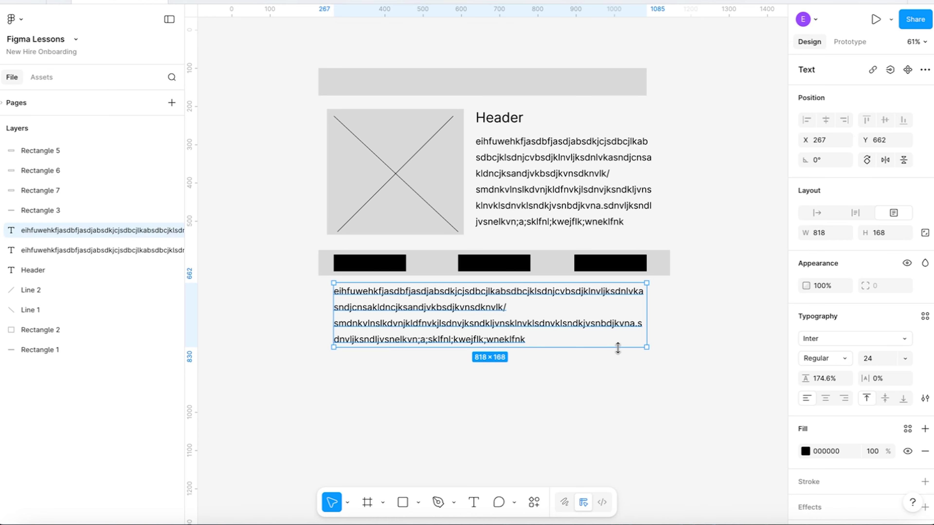
left_click(580, 406)
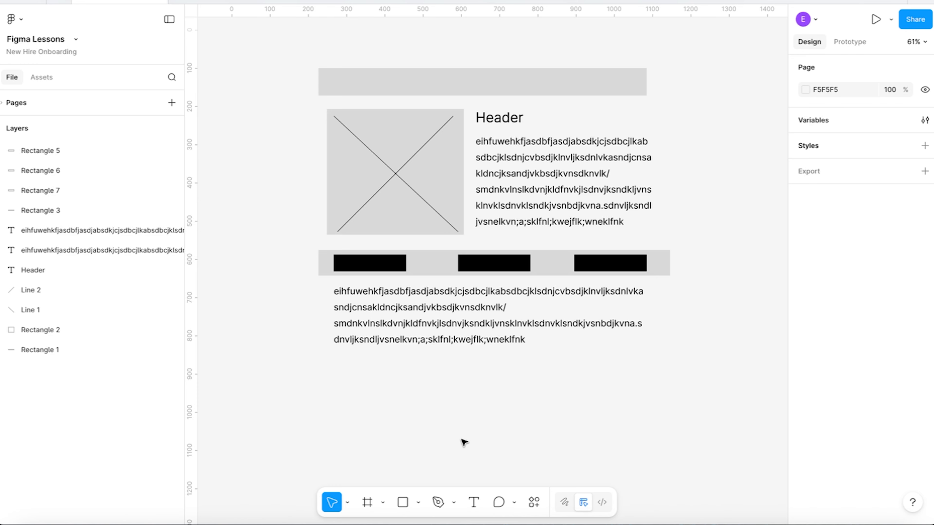
Draw a grey rectangle about 219 × 71 below the lower paragraph and place a duplicate at the row's right end, beneath the right black rectangle.
scroll(463, 442, "down", 4)
scroll(462, 444, "right", 1)
left_click(402, 503)
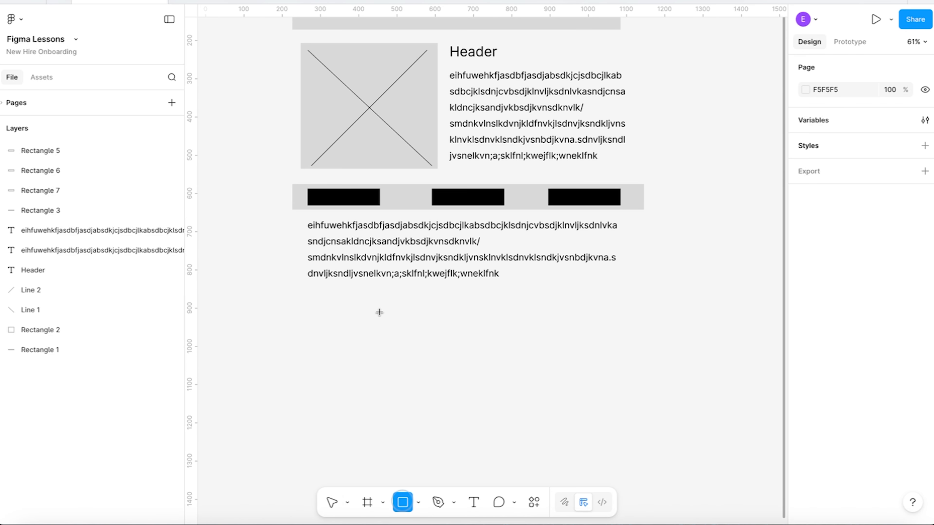
mouse_move(312, 287)
left_mouse_down()
mouse_move(395, 314)
mouse_move(590, 298)
left_mouse_up()
key("ctrl+d")
left_click(553, 362)
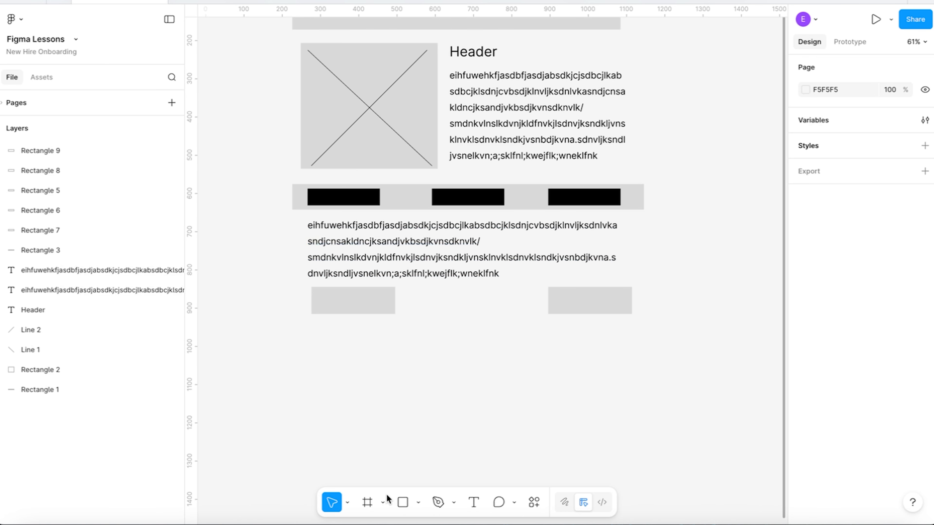
Draw a footer bar about 949 × 96 below the two grey rectangles and place the text "Text Footer Text Footer" on it at X 232, Y 1002.
left_click(400, 502)
mouse_move(281, 337)
left_mouse_down()
mouse_move(548, 355)
mouse_move(703, 382)
mouse_move(644, 373)
left_mouse_up()
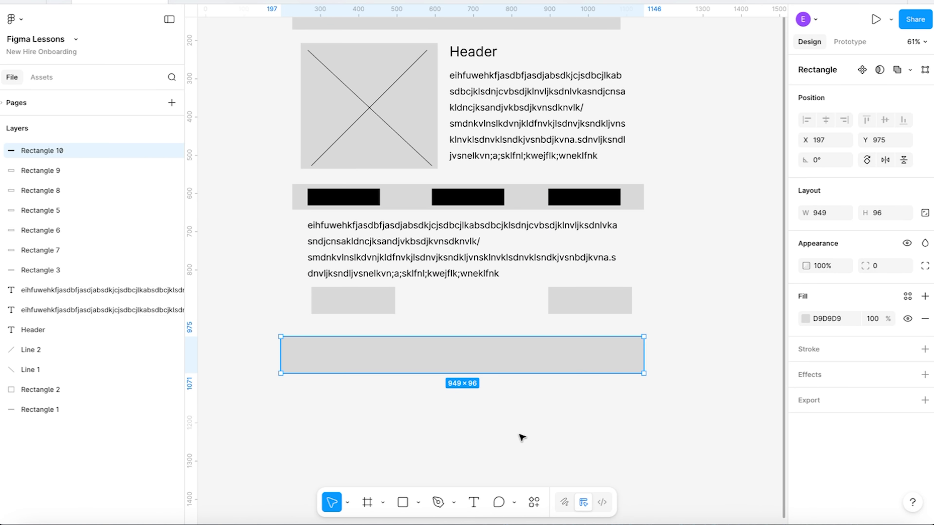
left_click(477, 510)
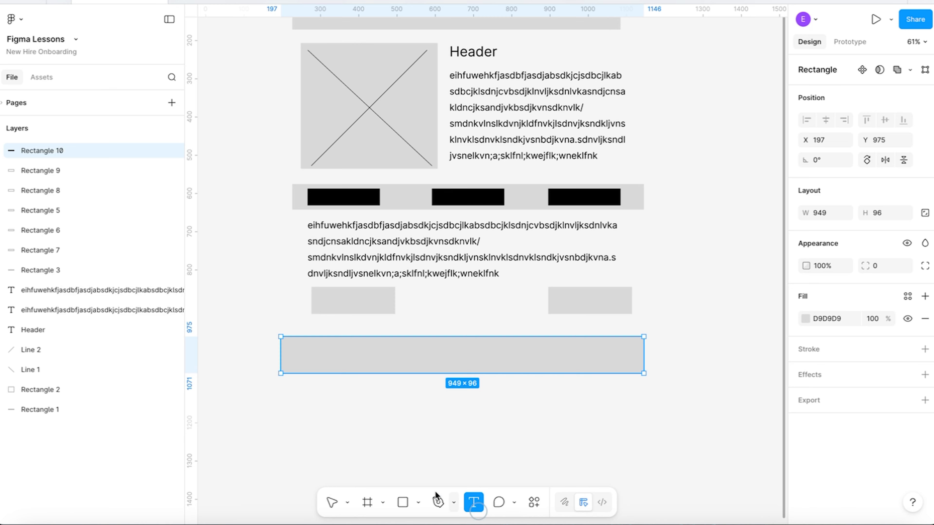
left_click(292, 350)
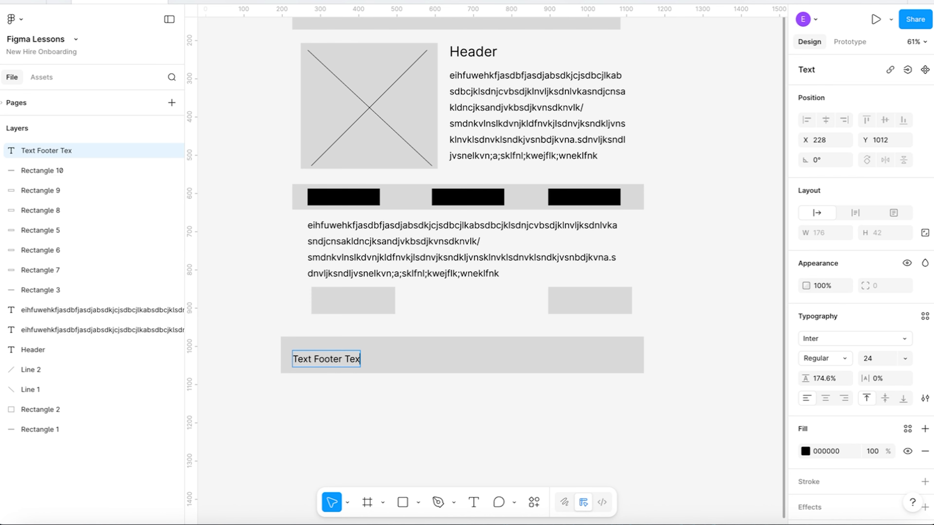
left_click(288, 410)
left_click_drag(359, 363, 361, 358)
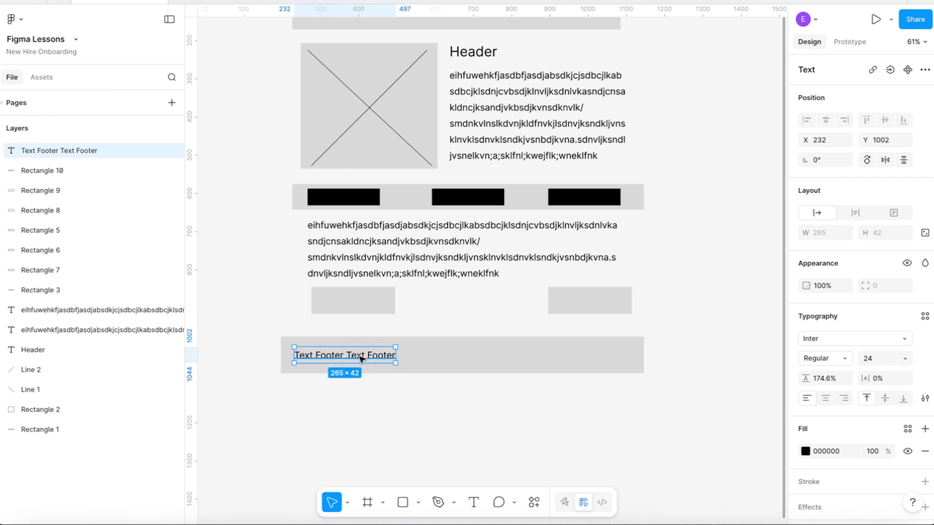
left_click(417, 414)
Rename the layer of the grey bar at the top of the wireframe as Header.
scroll(428, 327, "up", 2)
scroll(430, 328, "down", 3)
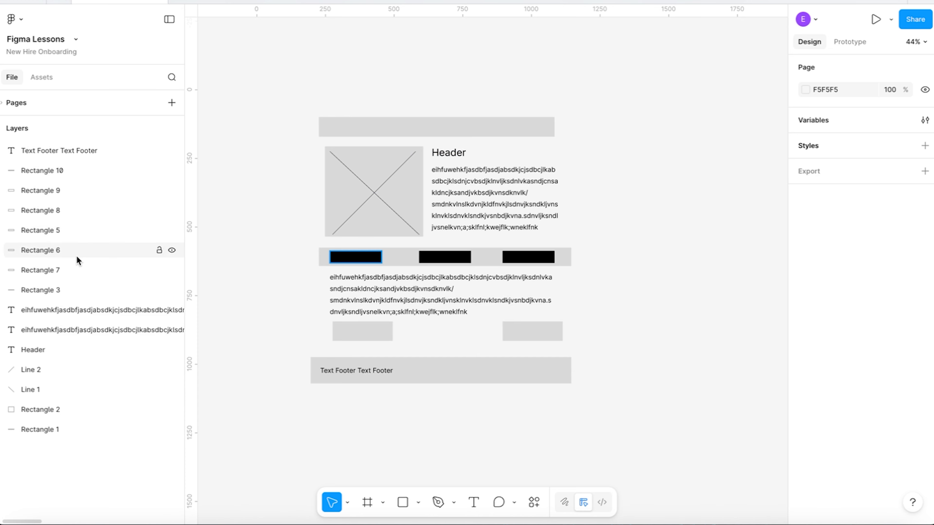
left_click(363, 124)
double_click(43, 431)
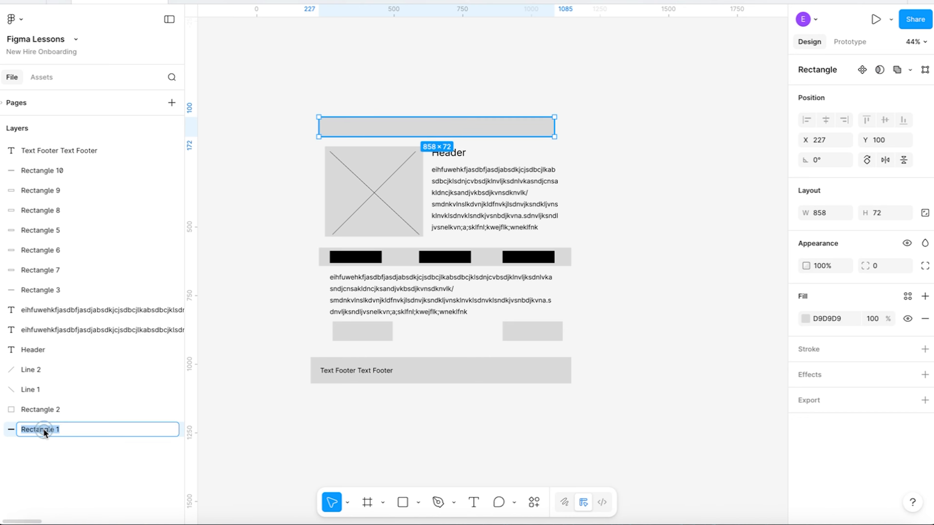
type("Header")
Group the image placeholder rectangle with its two diagonal lines and rename the group Image.
left_click(357, 163)
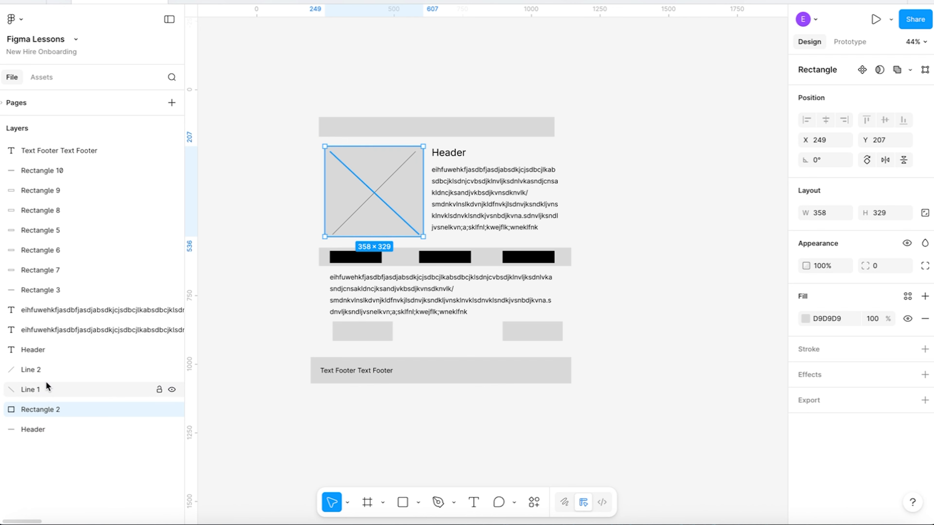
left_click(52, 370, "shift")
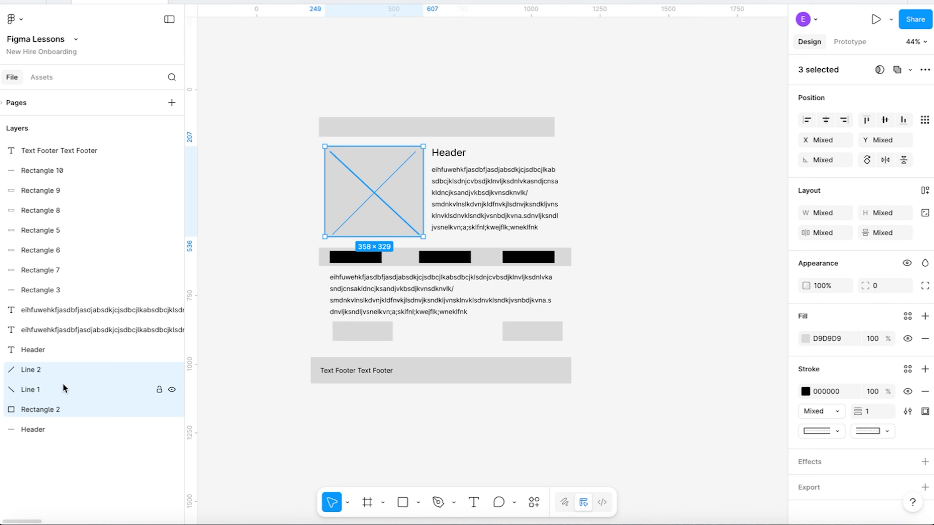
key("ctrl+g")
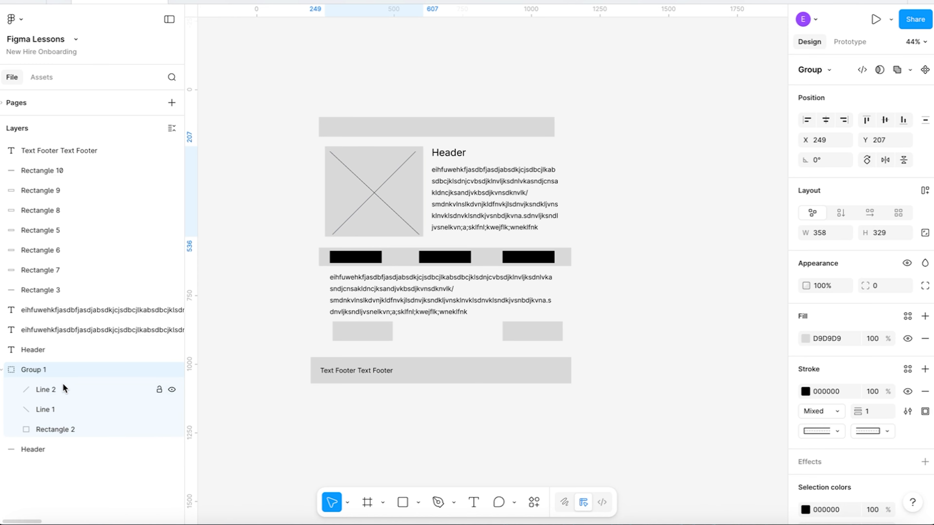
left_click(2, 370)
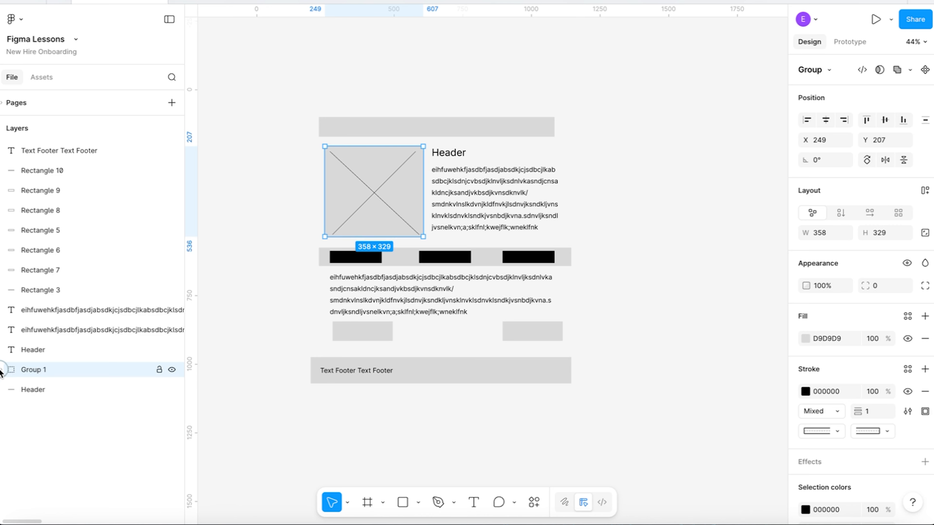
double_click(38, 370)
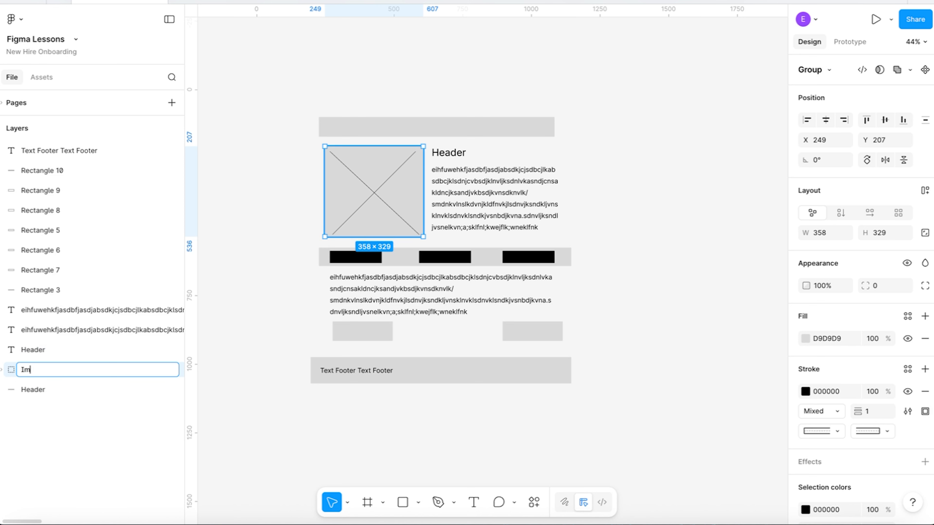
left_click(241, 239)
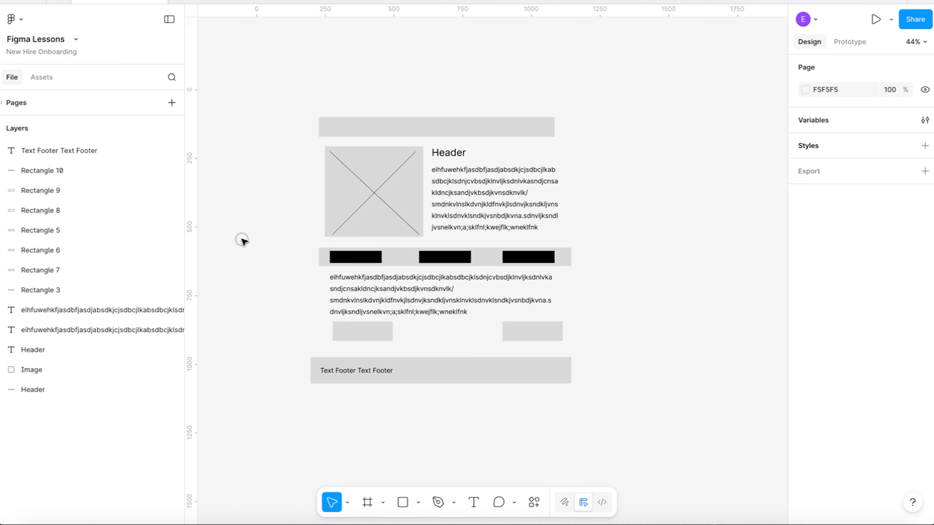
Rename the layer of the paragraph beside the image placeholder as Top Paragraph.
left_click(437, 159)
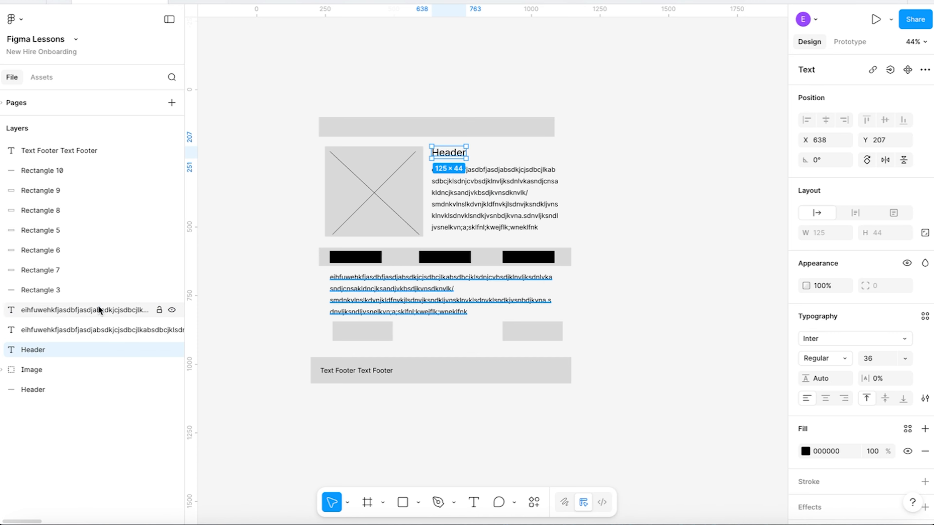
left_click(469, 199)
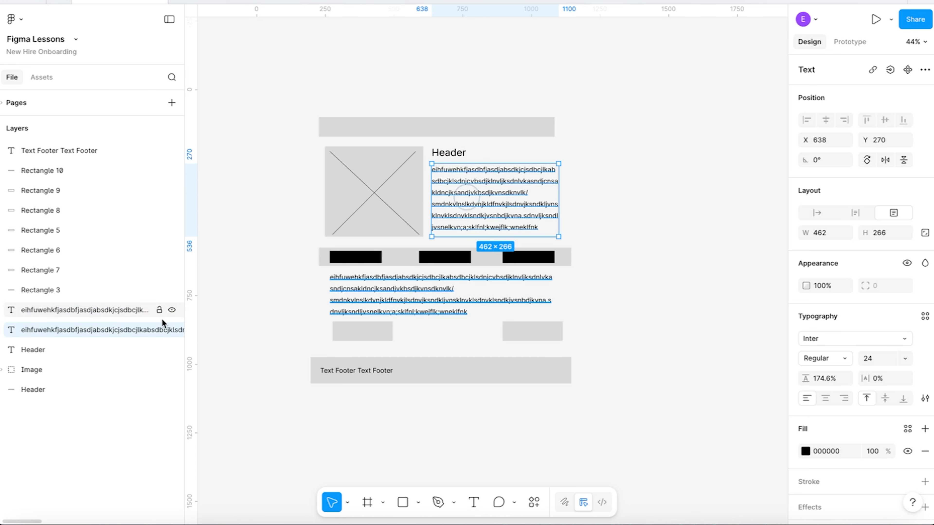
double_click(53, 330)
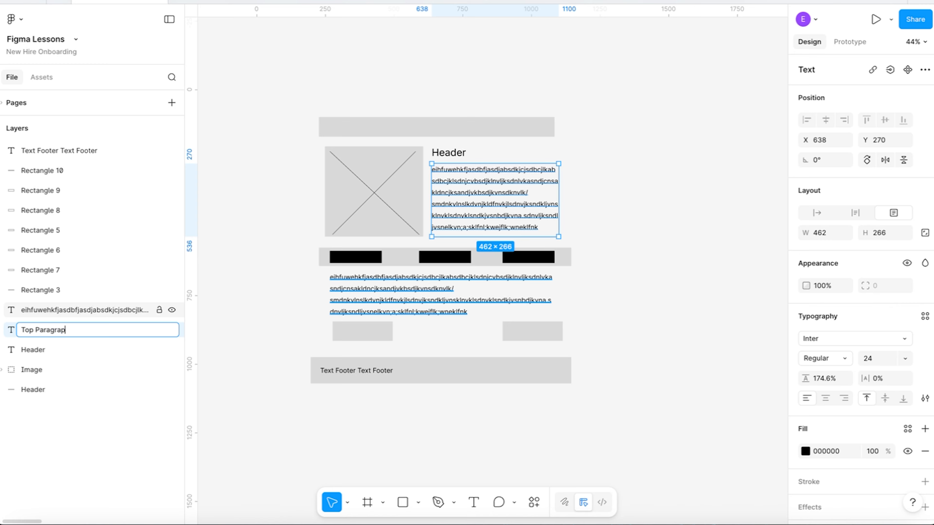
Rename the layer of the paragraph below the black rectangles as Bottom Paragraph.
left_click(84, 310)
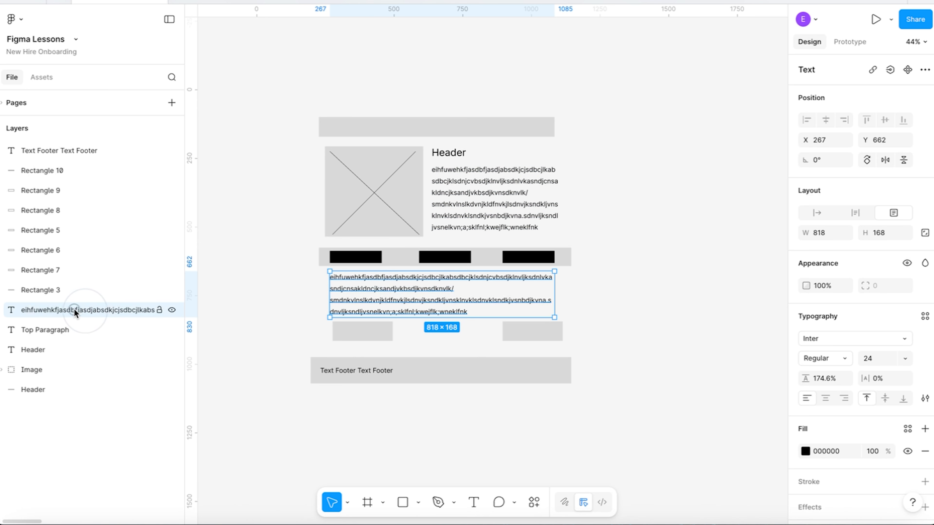
double_click(74, 308)
type("Bottom Paragraph")
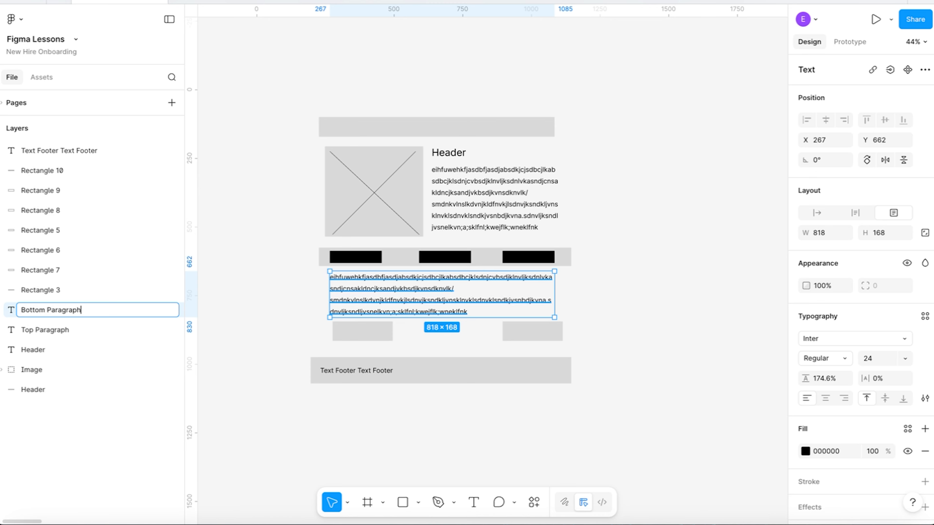
key("Return")
left_click(206, 285)
Group the three black rectangles with the grey bar behind them and rename the group Button Bar.
left_click(59, 290)
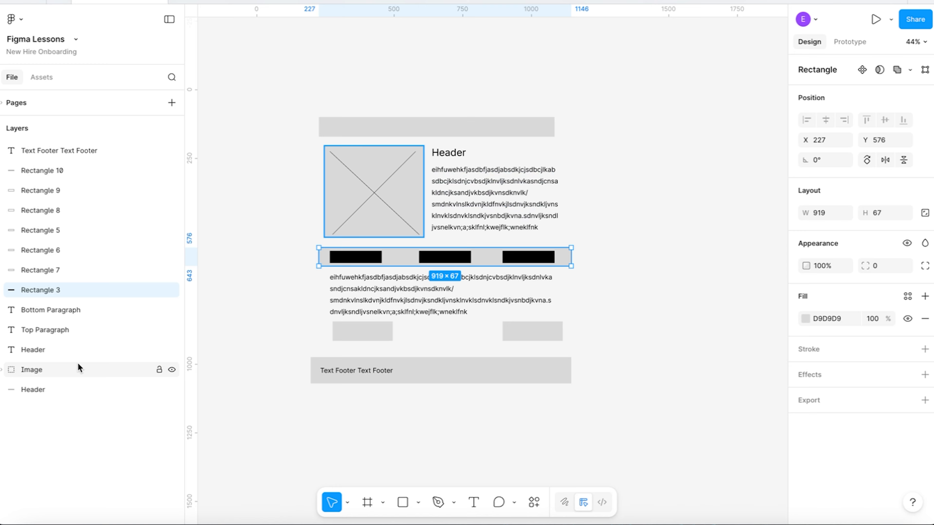
left_click_drag(306, 242, 596, 269)
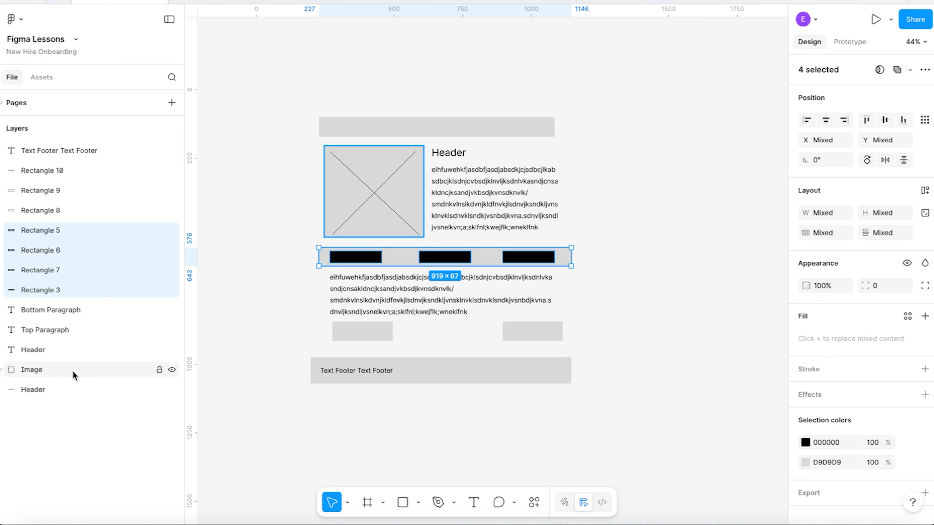
key("ctrl+g")
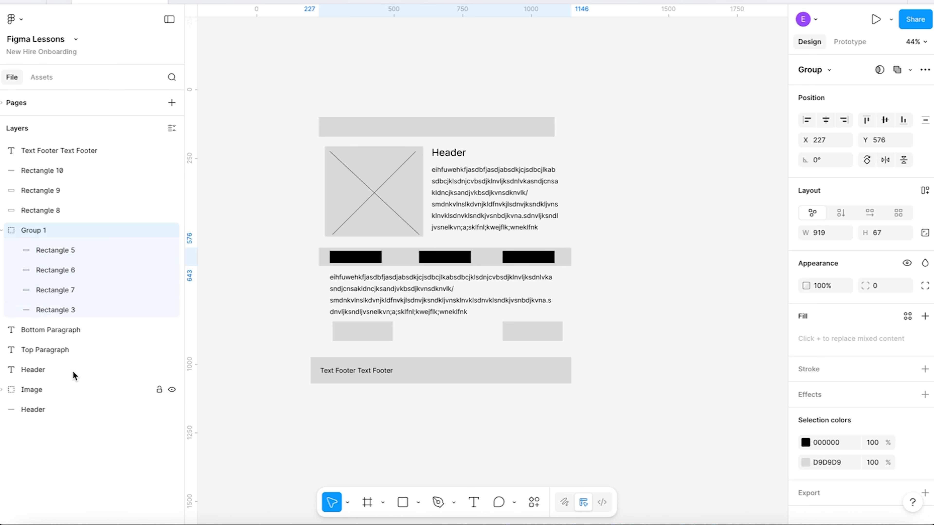
double_click(31, 230)
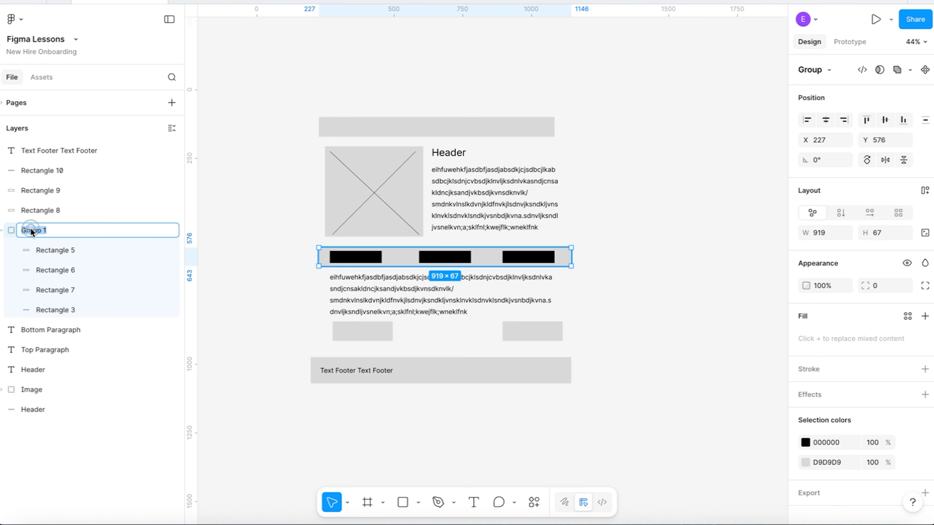
type("Button Bar")
left_click(262, 278)
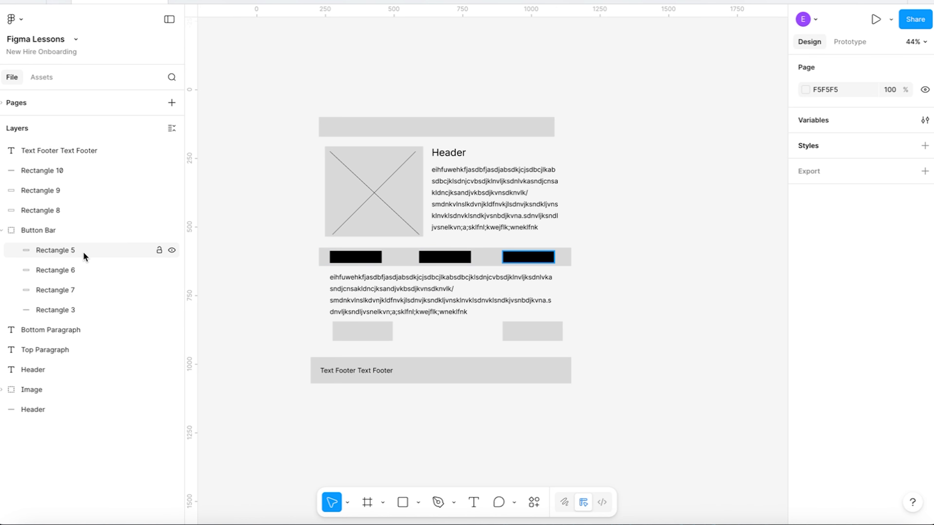
Within the Button Bar group, rename the grey bar Background and the leftmost black rectangle Left Button.
left_click(70, 310)
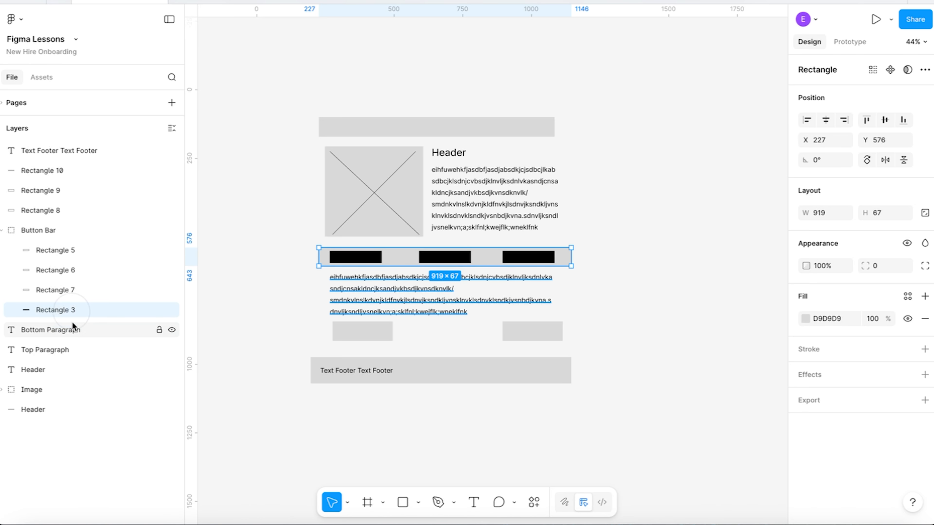
double_click(53, 310)
type("Background")
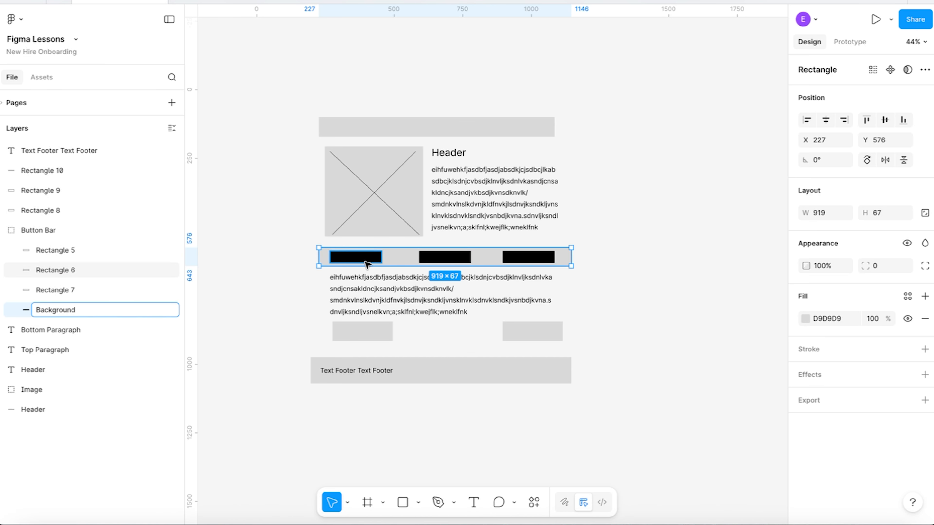
left_click(55, 270)
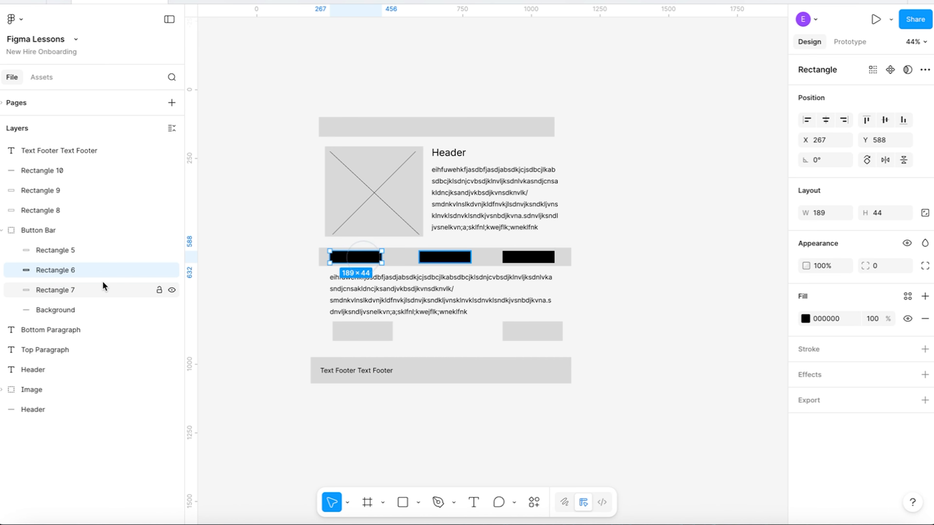
double_click(57, 269)
type("Left Button")
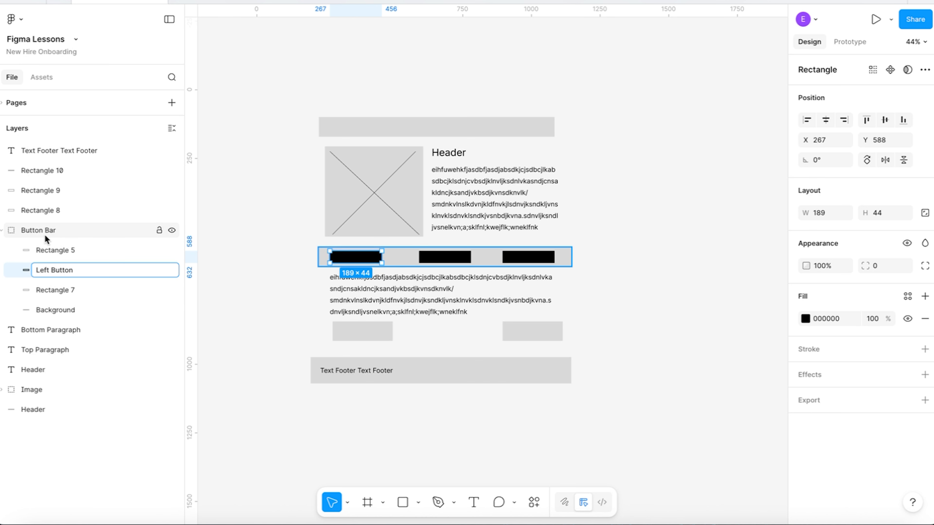
Within the Button Bar group, rename the rightmost black rectangle Right Button and the middle one Center Button.
left_click(42, 253)
double_click(56, 253)
type("Right Button")
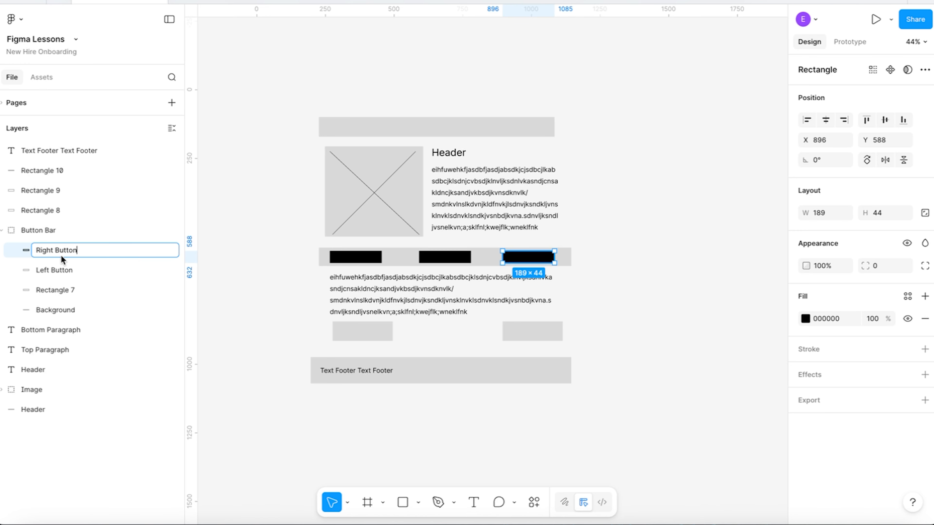
double_click(59, 288)
type("Center Button")
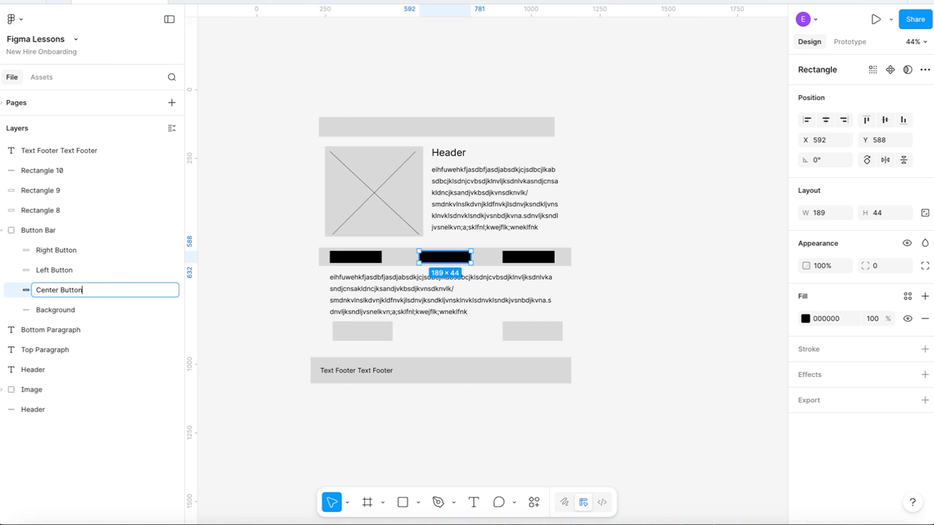
left_click(180, 273)
Rename the left grey rectangle below the bottom paragraph Left On Page button and the right one RIght On page Button.
left_click(357, 333)
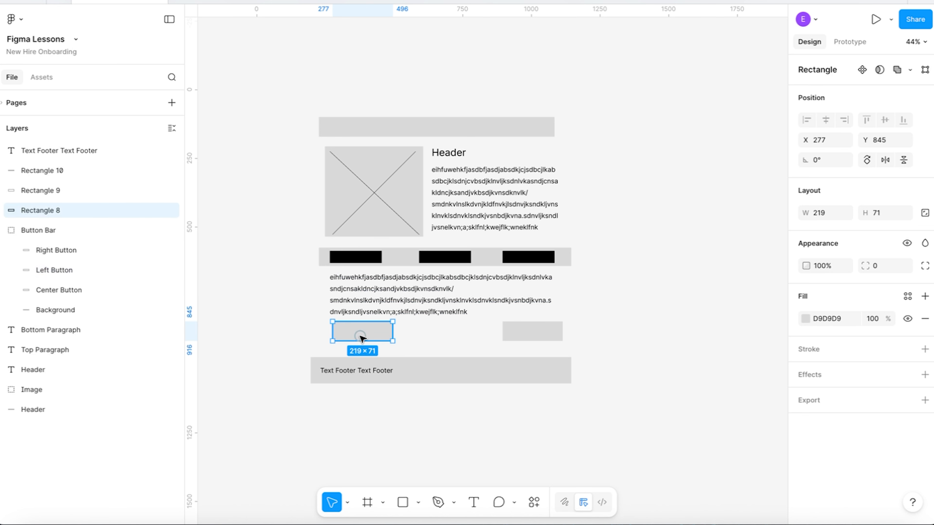
left_click(2, 230)
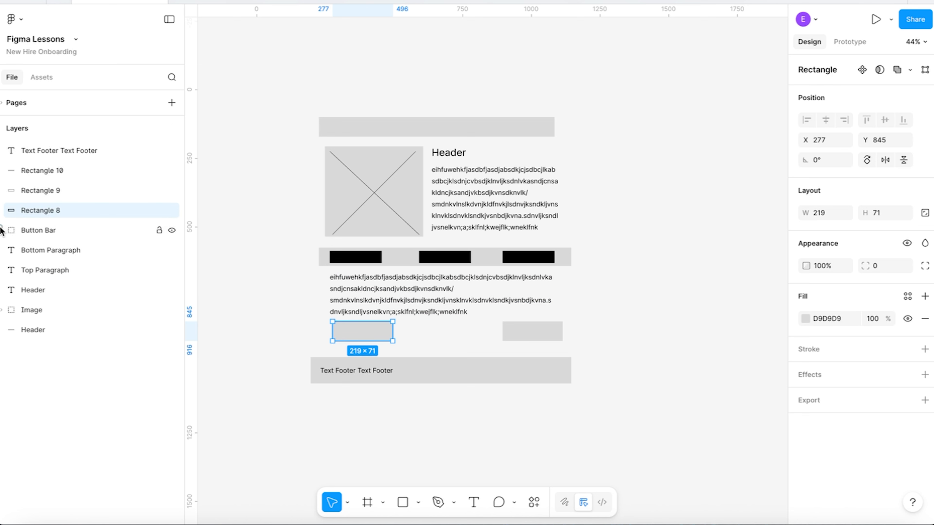
double_click(46, 210)
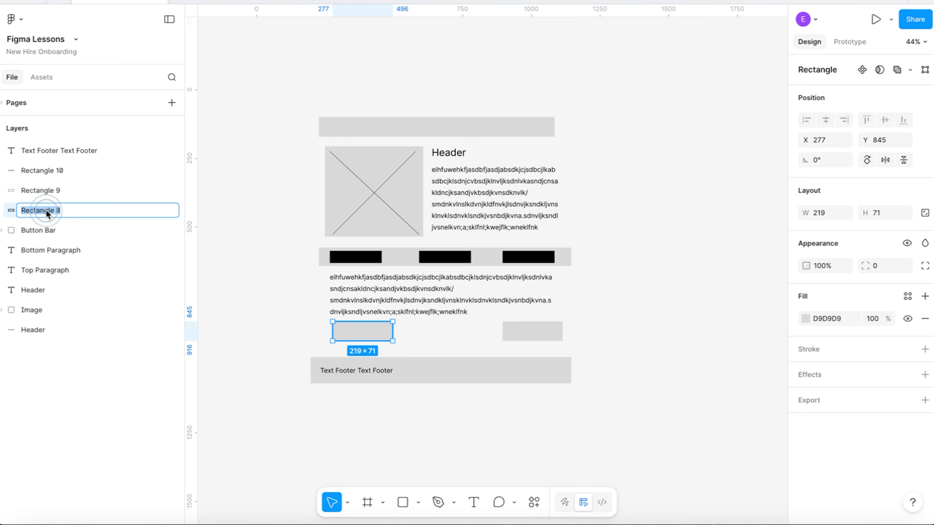
type("Left On P")
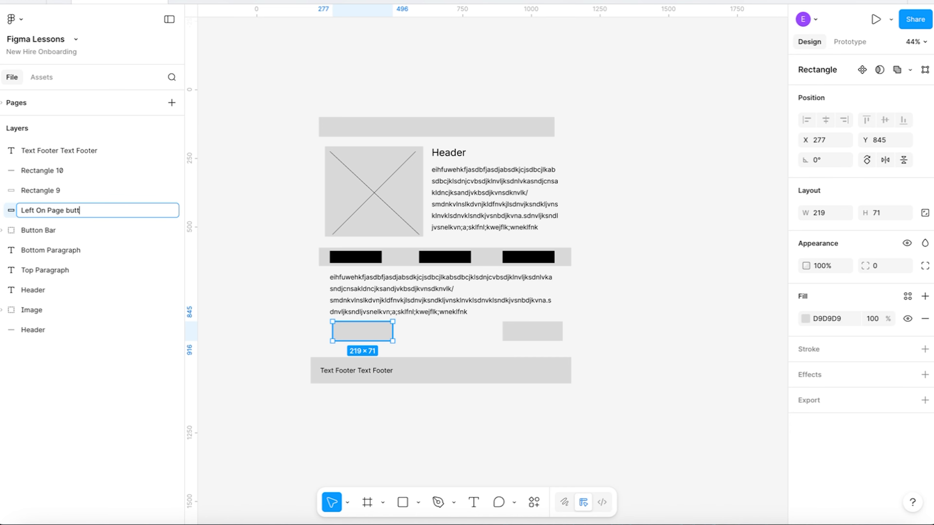
left_click(518, 338)
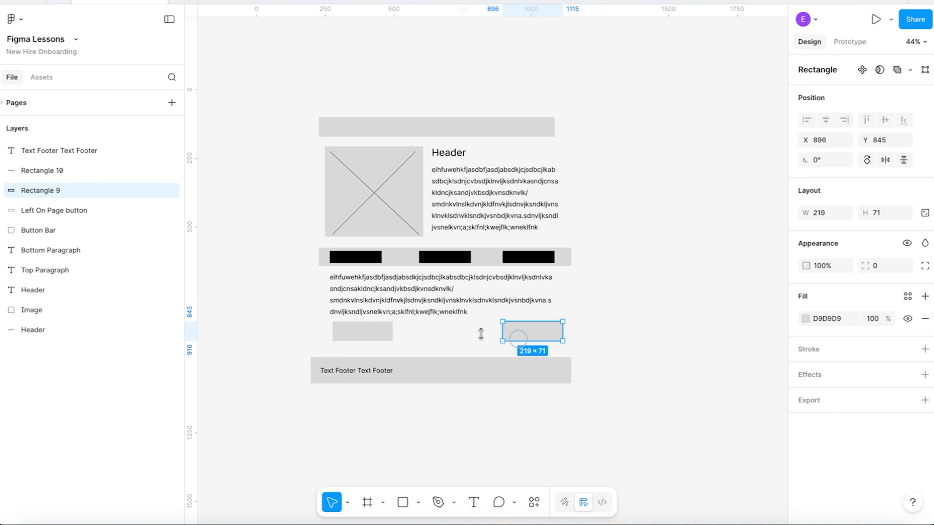
double_click(42, 190)
type("RIght On p")
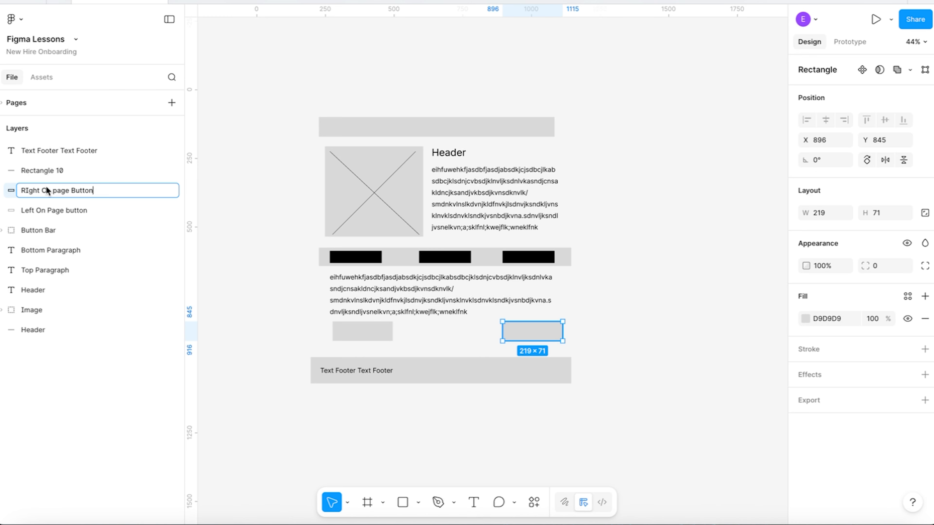
Group the footer text with the grey bar behind it and rename the group Footer.
left_click(444, 375)
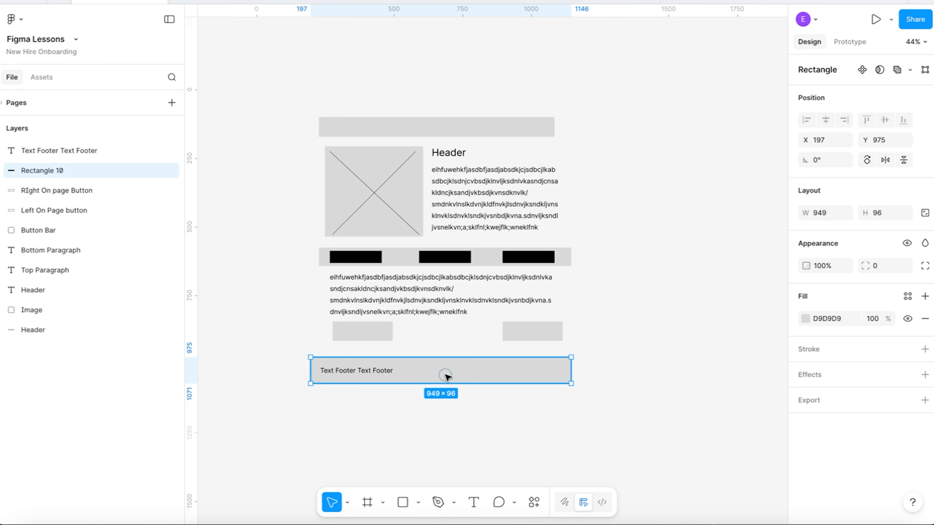
left_click(355, 372)
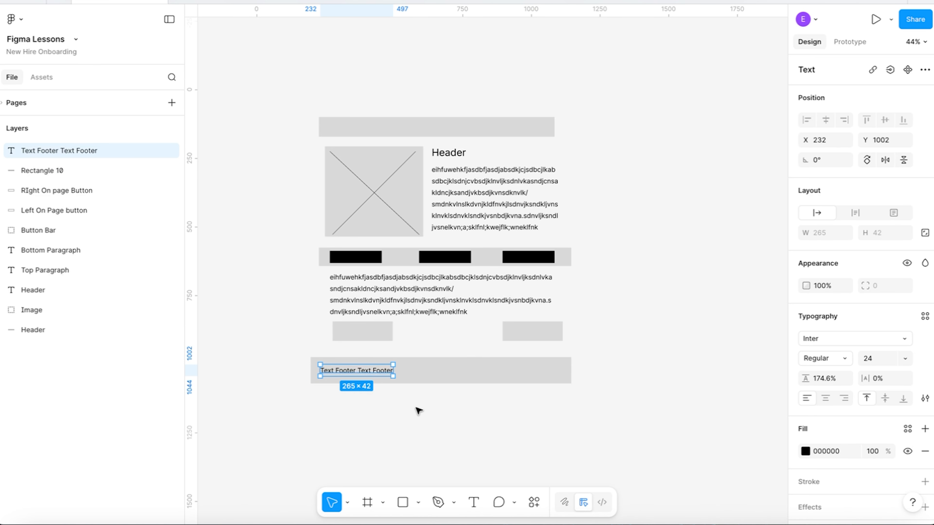
left_click(446, 405)
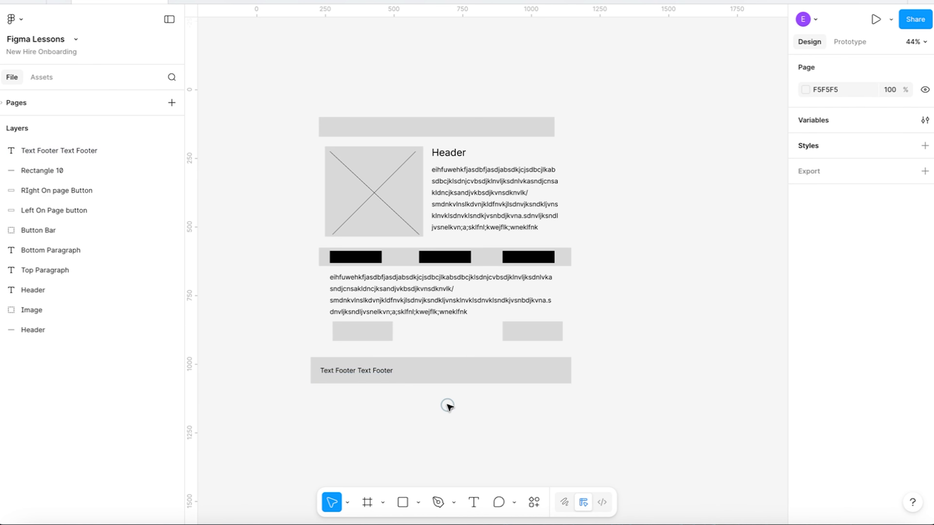
left_click(54, 170)
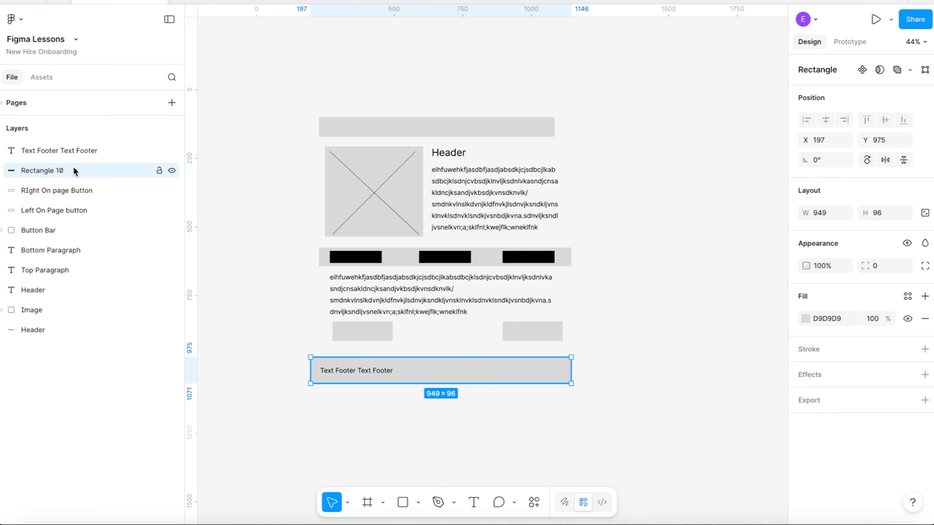
left_click(69, 152, "shift")
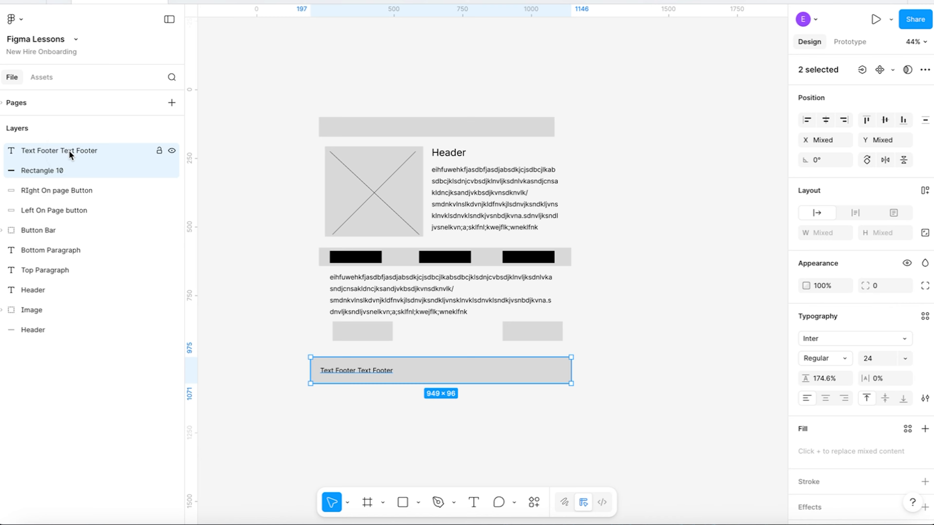
key("ctrl+g")
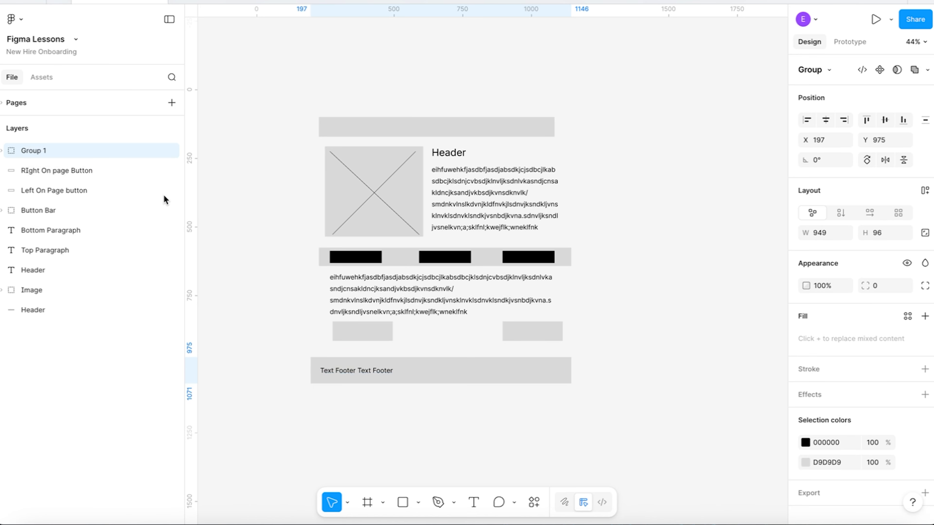
double_click(41, 150)
type("Footer")
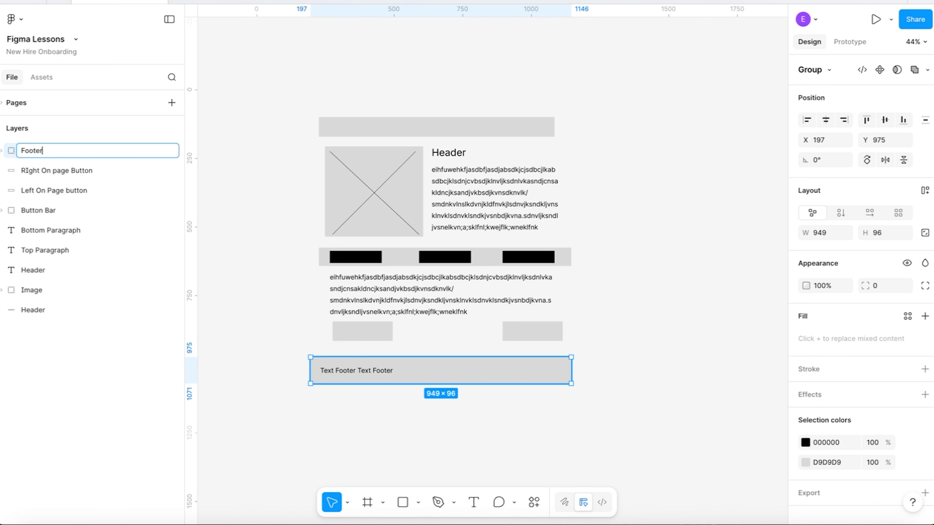
left_click(306, 182)
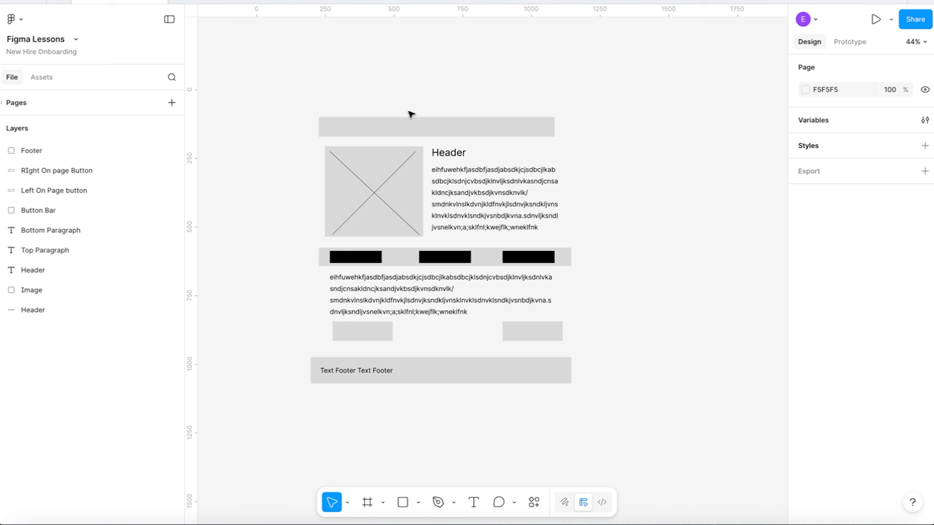
Place vertical ruler guides at X 227 and X 1085, along the left and right edges of the page's top header bar.
left_click(402, 125)
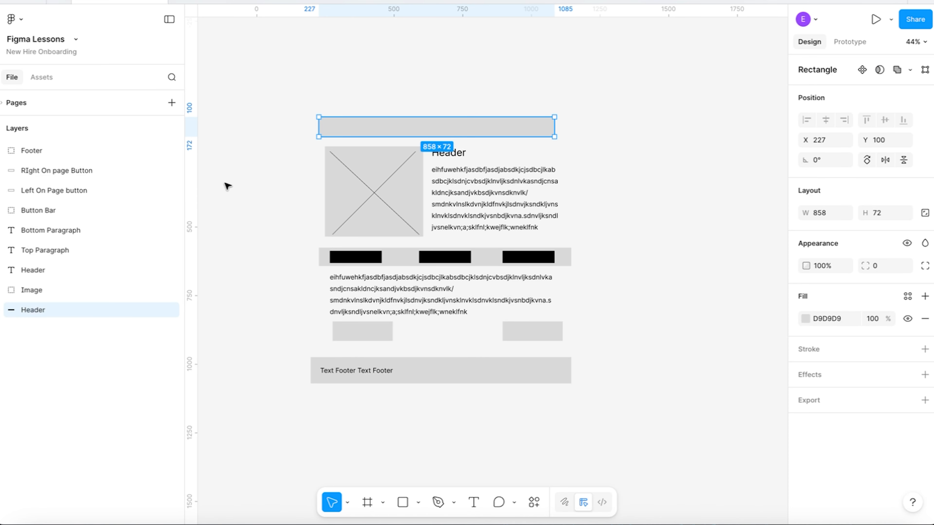
left_click_drag(192, 201, 318, 205)
left_click_drag(193, 229, 551, 265)
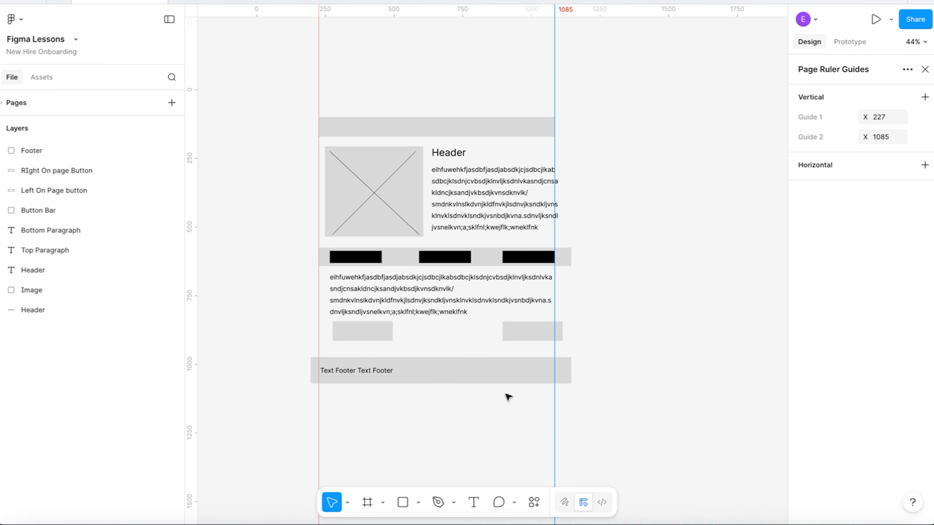
Move the Footer group to the left guide, at about X 226, and narrow its background rectangle to 859 to meet the right guide.
left_click(446, 376)
left_click_drag(445, 378, 455, 379)
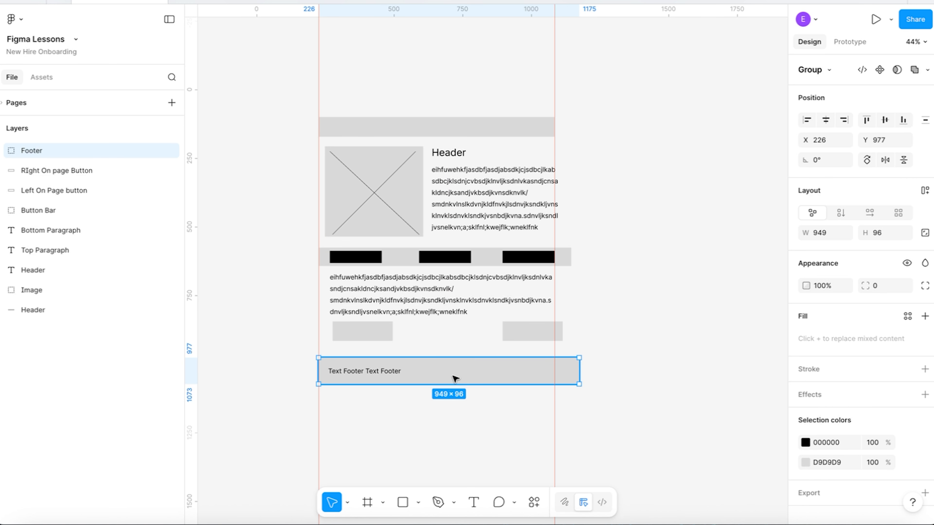
double_click(474, 378)
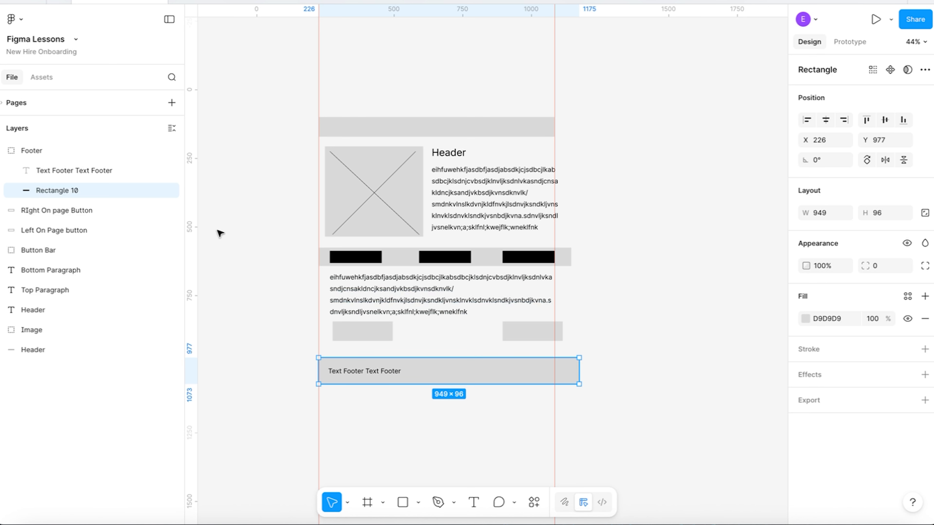
left_click(37, 150)
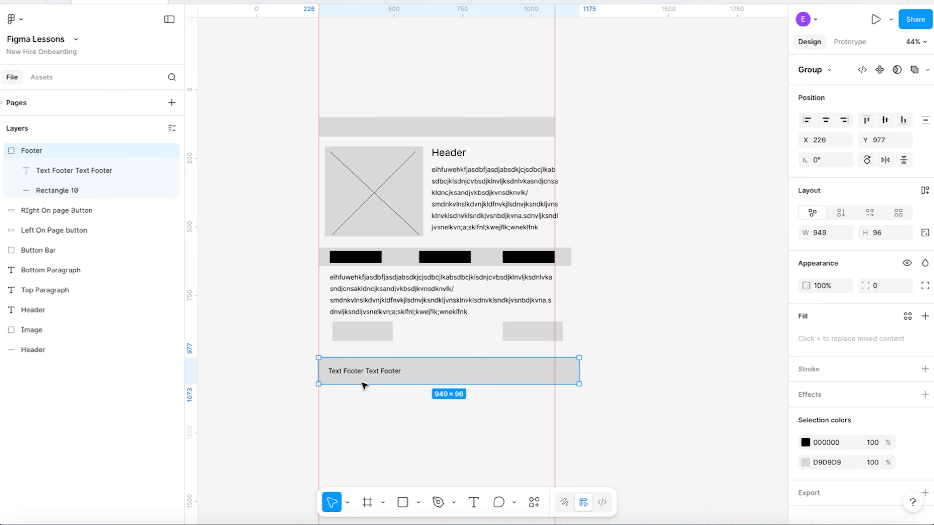
left_click(72, 198)
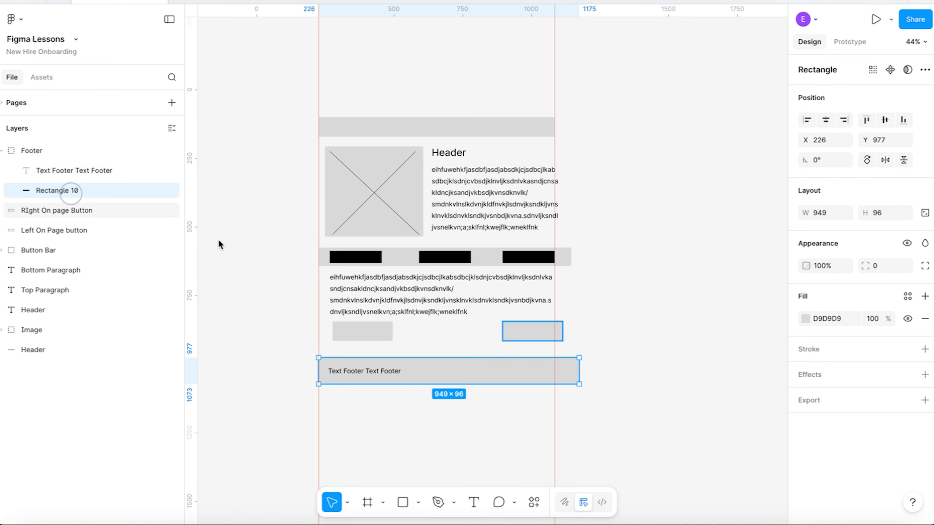
left_click_drag(583, 368, 553, 368)
left_click(44, 152)
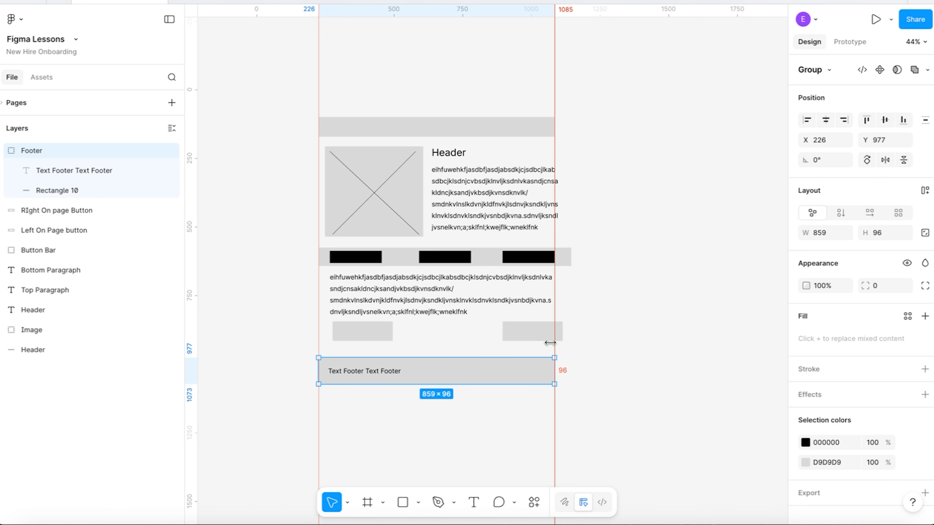
Move the right on-page button left to sit inside the right guide and narrow the bottom paragraph's text box to about 787.
left_click(537, 334)
left_click_drag(530, 331, 513, 330)
left_click(517, 281)
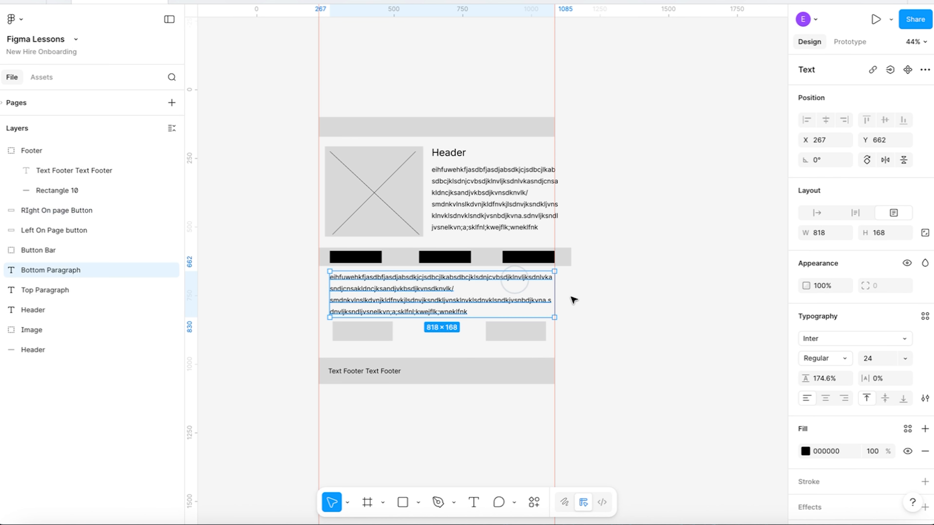
left_click_drag(555, 294, 545, 293)
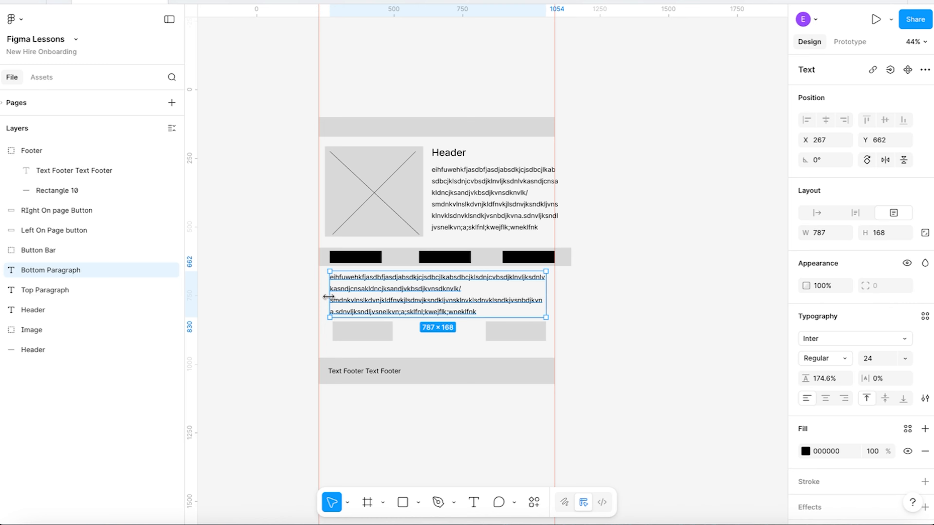
Check the bottom paragraph's spacing to the right guide and adjust its text box width to 778.
key("alt")
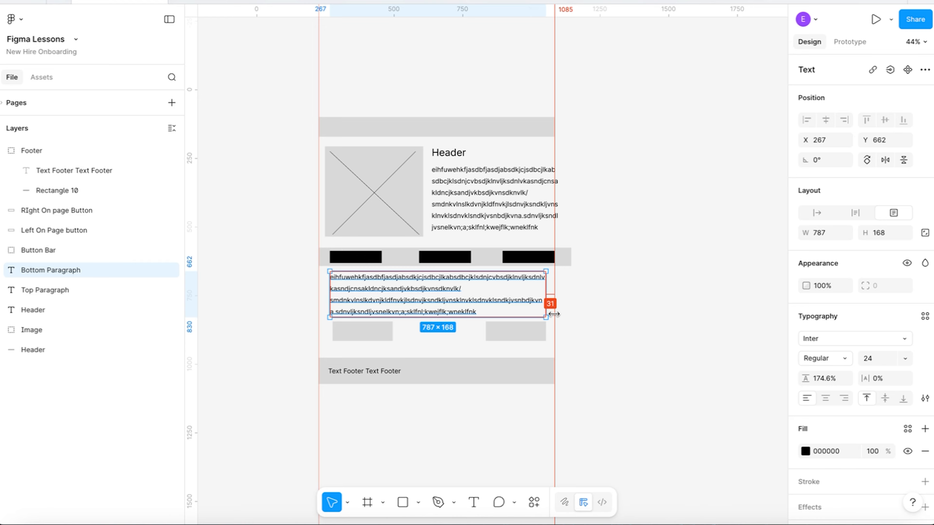
scroll(553, 313, "up", 10)
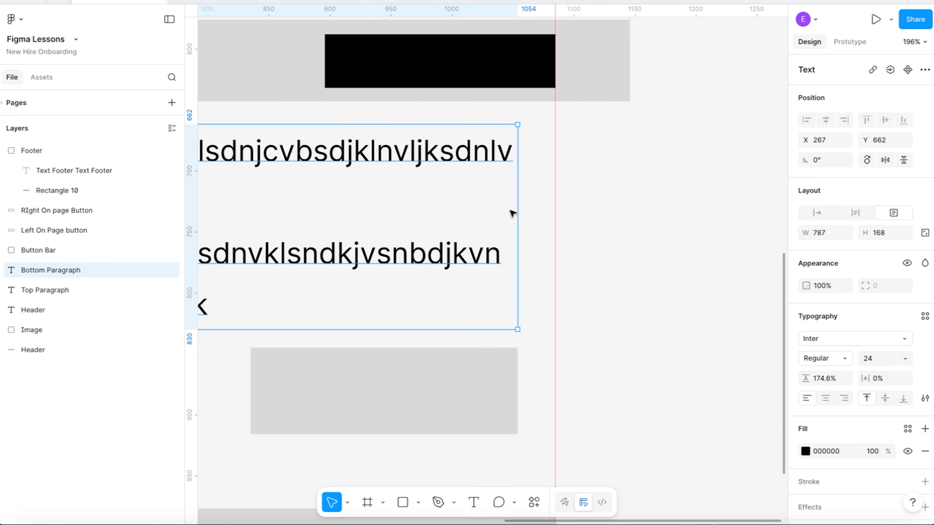
left_click_drag(517, 221, 491, 221)
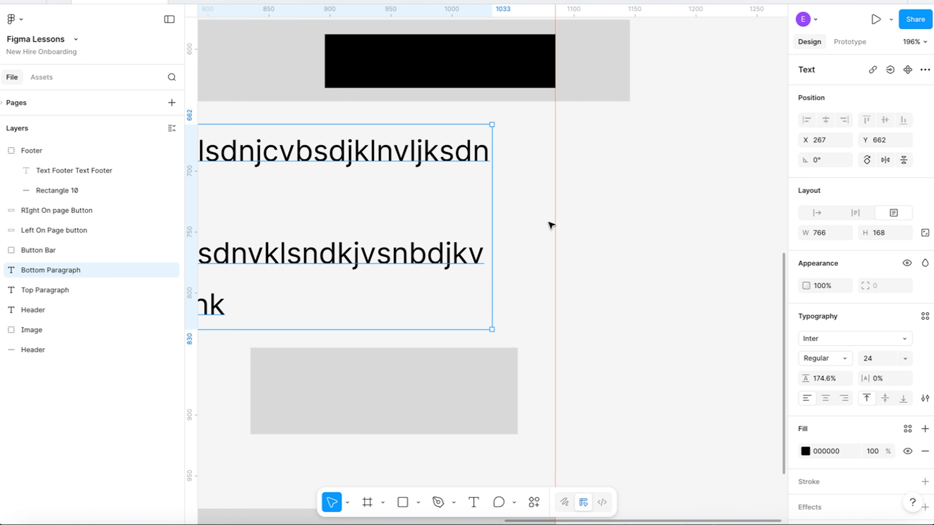
left_click_drag(491, 224, 503, 225)
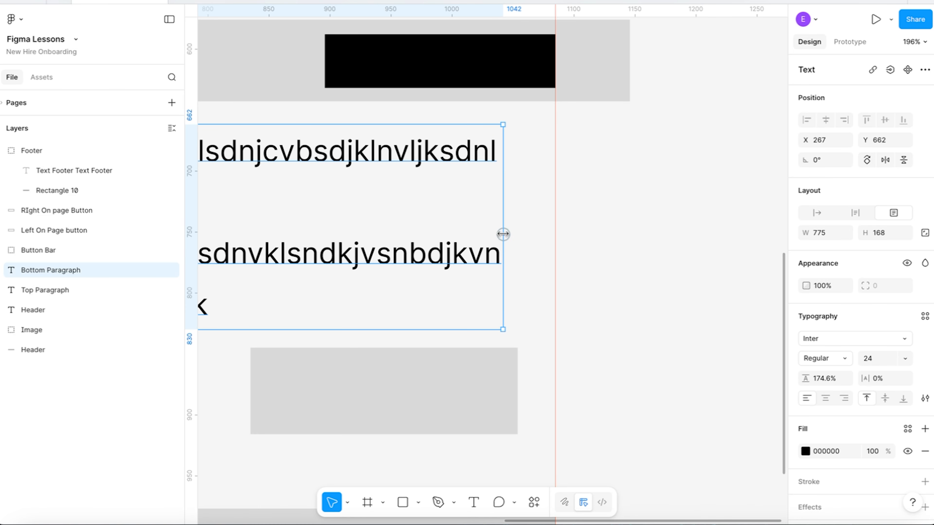
left_click_drag(503, 234, 510, 235)
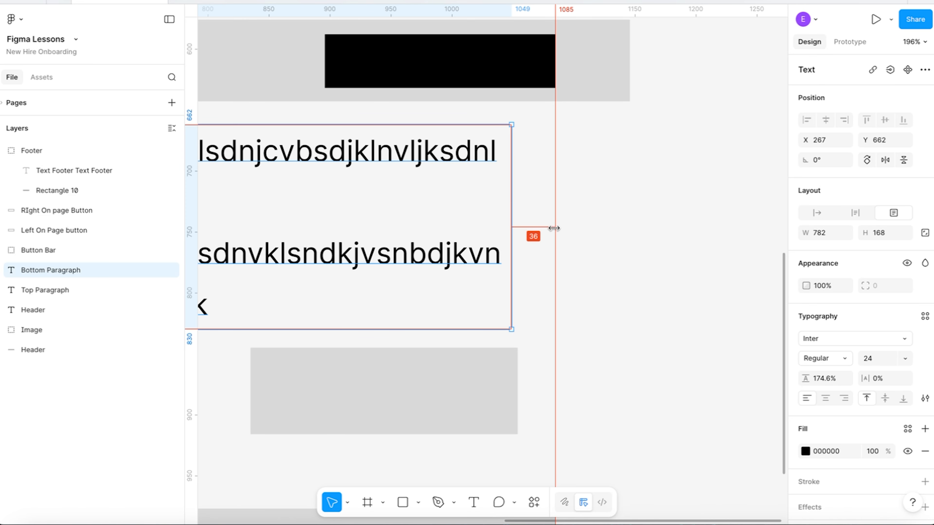
left_click_drag(512, 228, 505, 228)
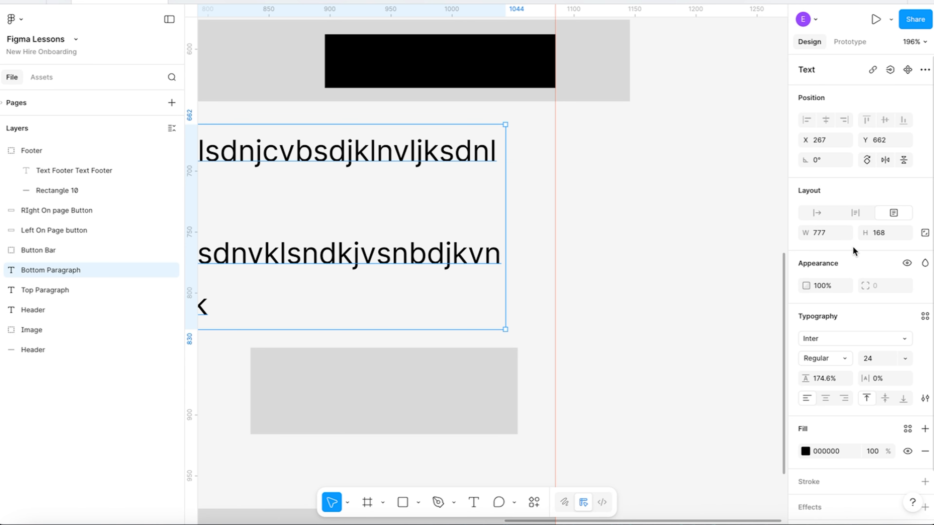
type("77")
key("Return")
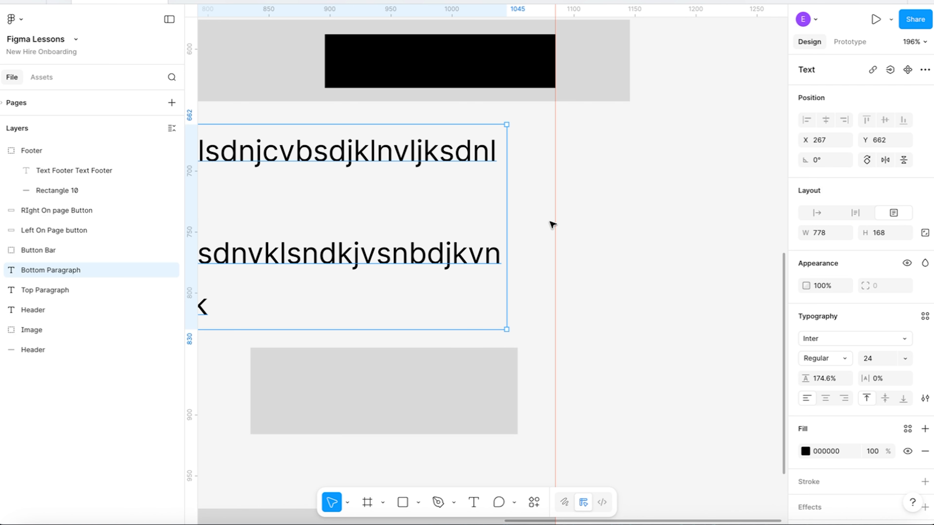
Align the left on-page button with the paragraph's left edge at X 267 and the right one with its right edge at X 826.
scroll(577, 149, "down", 1)
scroll(577, 149, "down", 10)
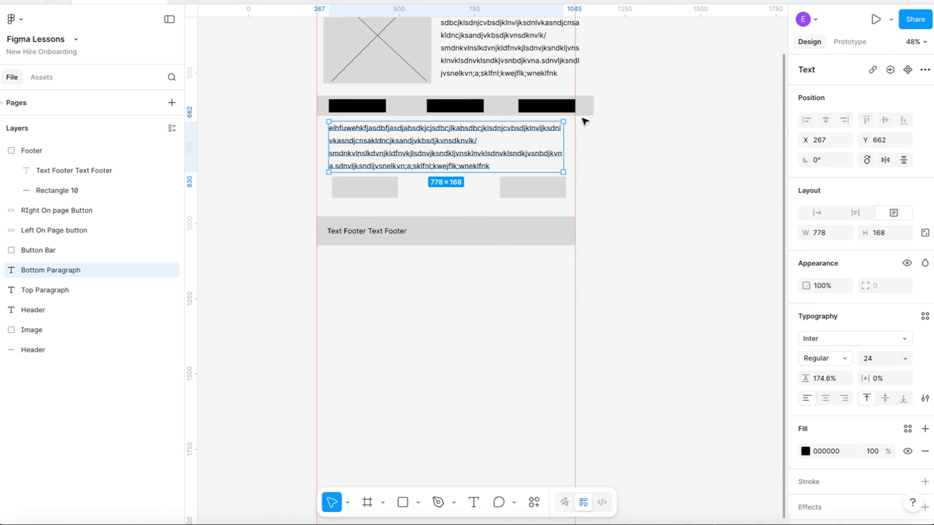
scroll(540, 252, "up", 1)
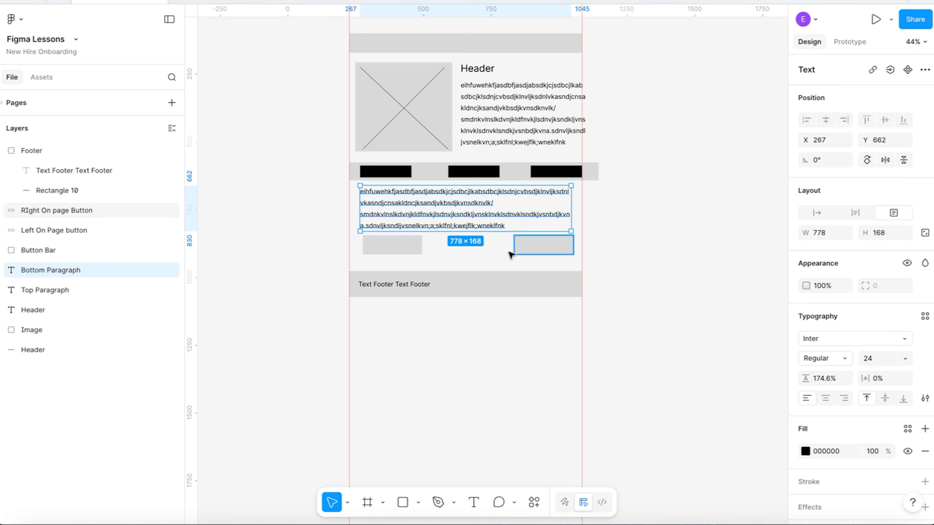
left_click(390, 247)
left_click_drag(387, 248, 386, 249)
left_click(533, 252)
left_click_drag(533, 252, 532, 254)
left_click(650, 233)
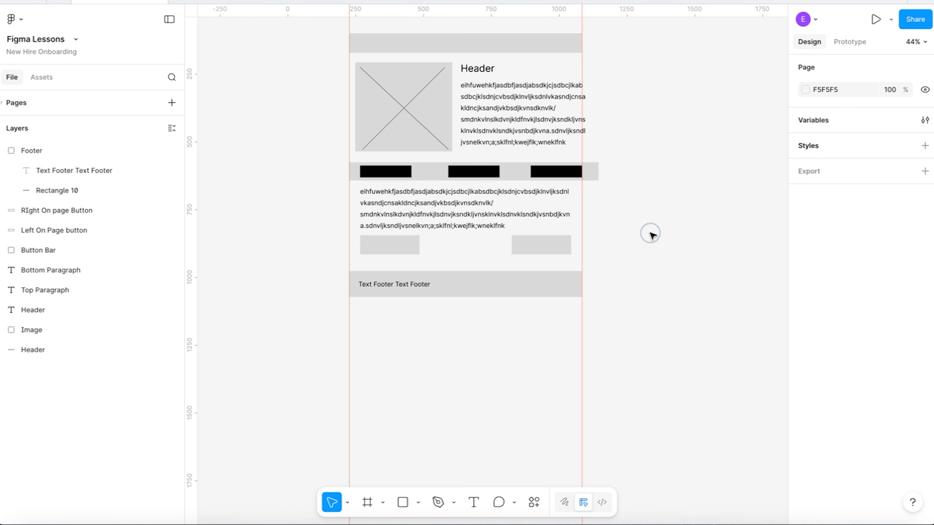
left_click(572, 247)
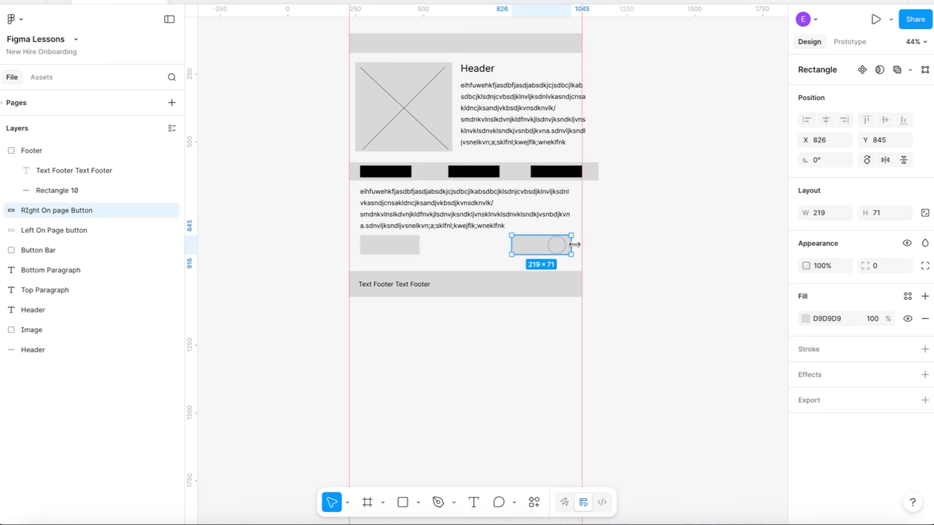
left_click(404, 249)
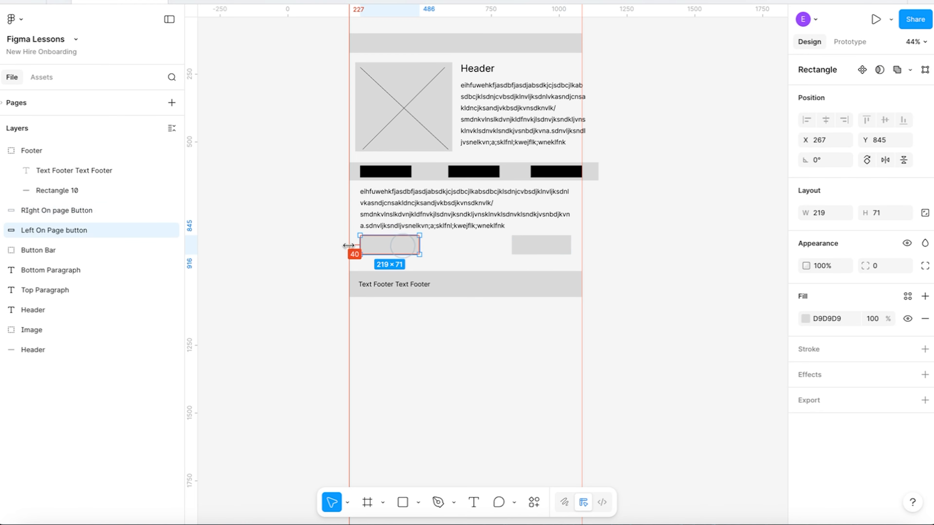
Narrow the Button Bar's background rectangle to 858 so that it meets the right guide.
left_click(595, 174)
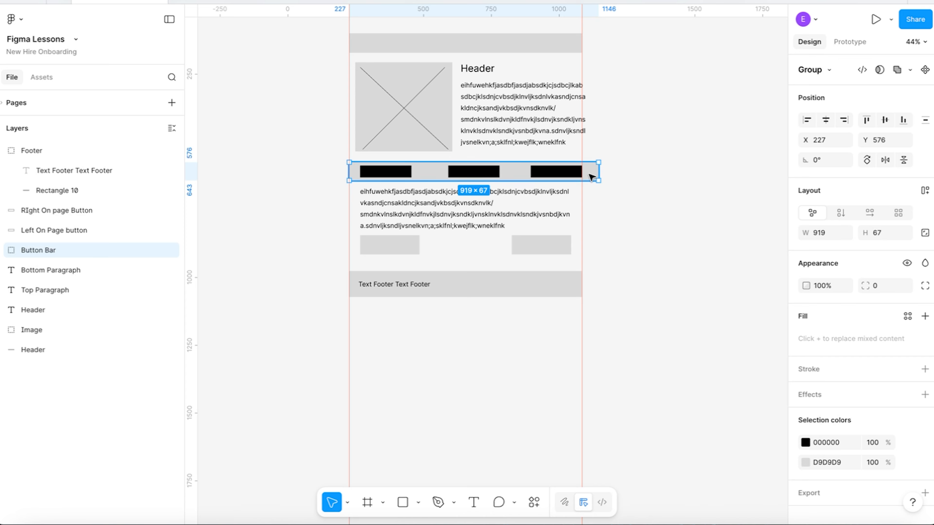
double_click(589, 175)
left_click_drag(600, 174, 580, 173)
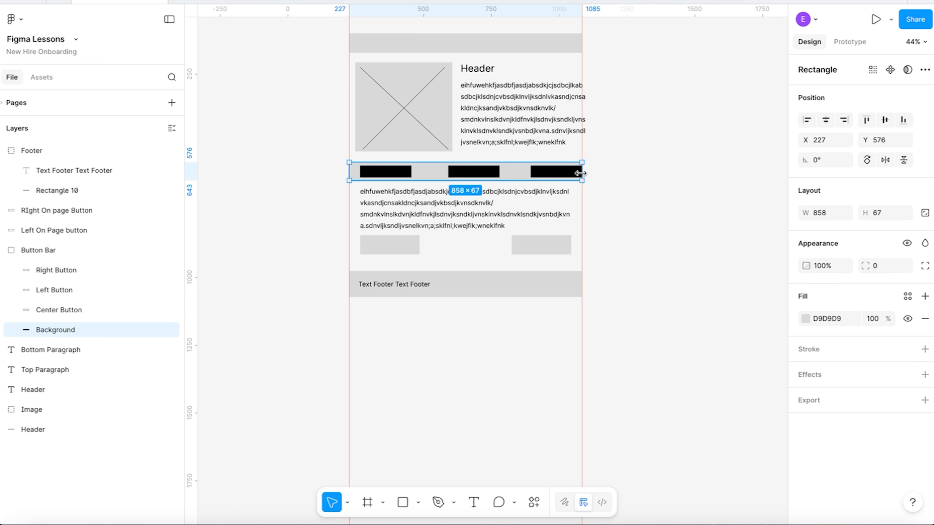
left_click_drag(345, 168, 347, 170)
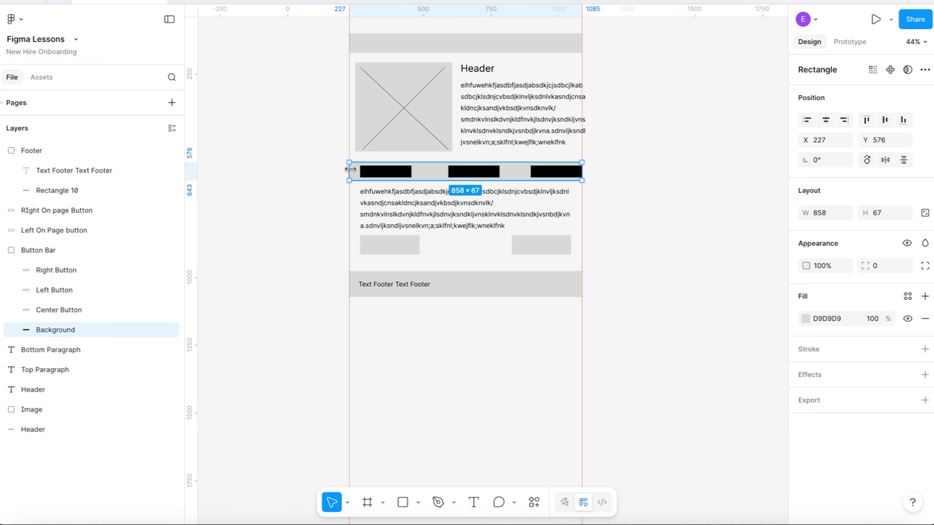
Move the bar's center button left to about X 561 and the right button to X 866, 30 inside the right guide.
left_click(483, 175)
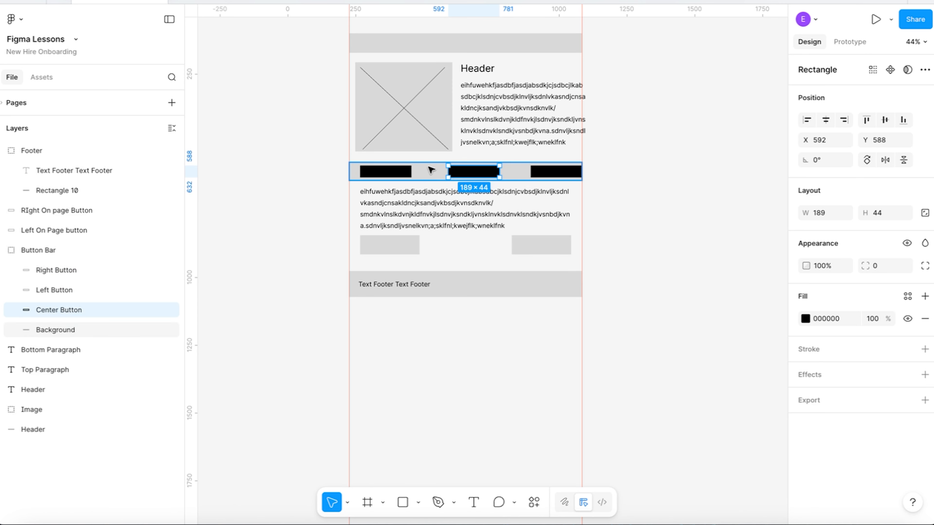
left_click_drag(474, 176, 466, 176)
left_click_drag(565, 173, 558, 173)
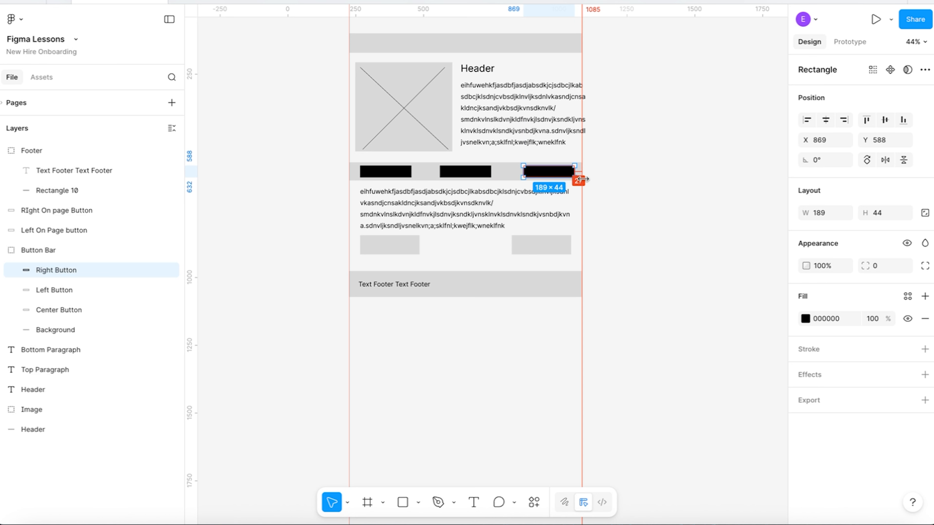
key("Left")
key("Left")
key("Left")
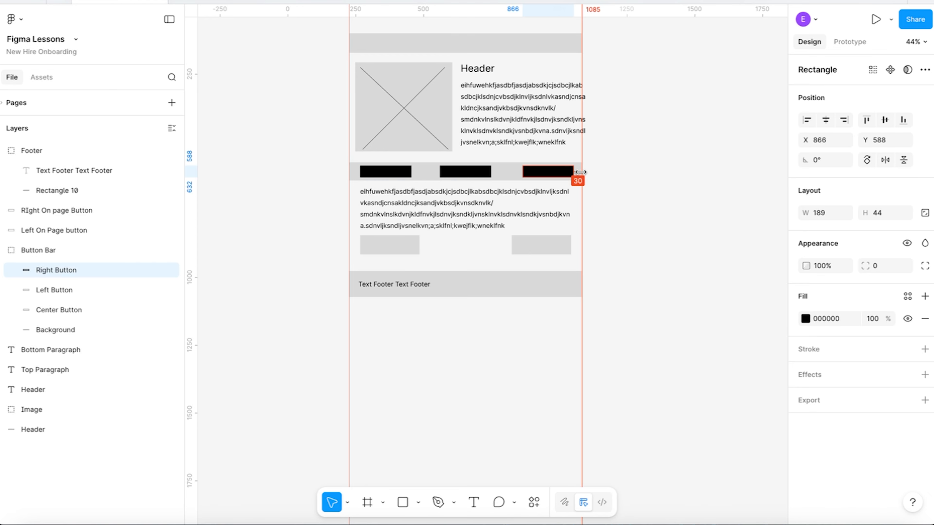
Move the bar's left button to X 257, 30 from the left guide, and check the placement of the other two buttons.
left_click(385, 171)
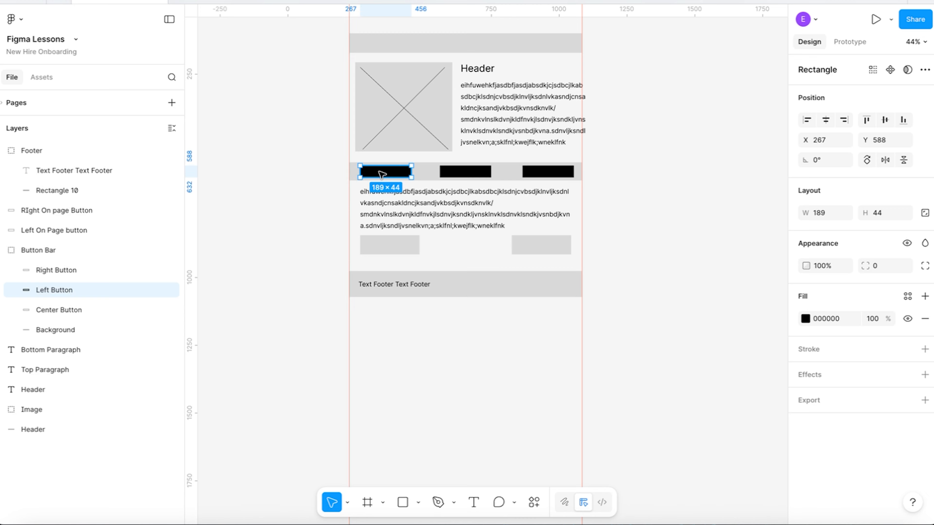
key("Left")
key("Left")
key("Left")
key("Left")
key("Left")
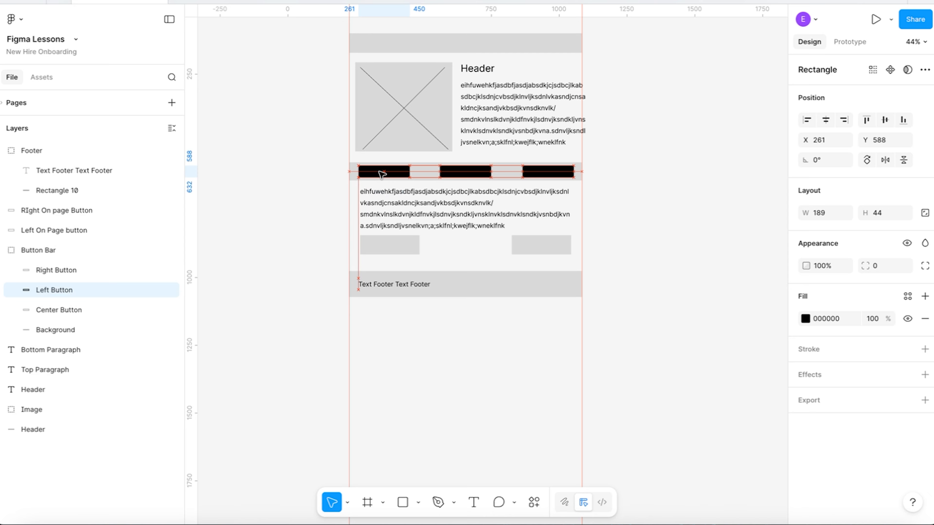
key("Left")
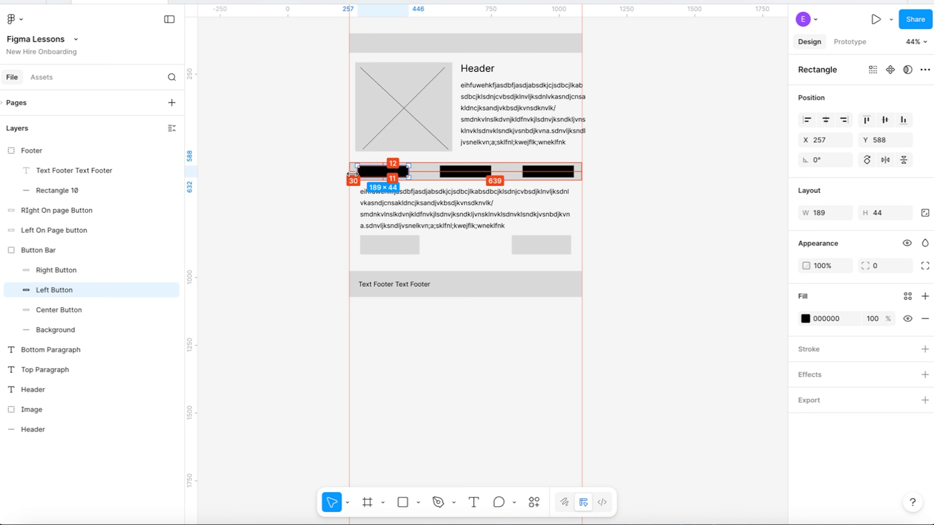
left_click(540, 172)
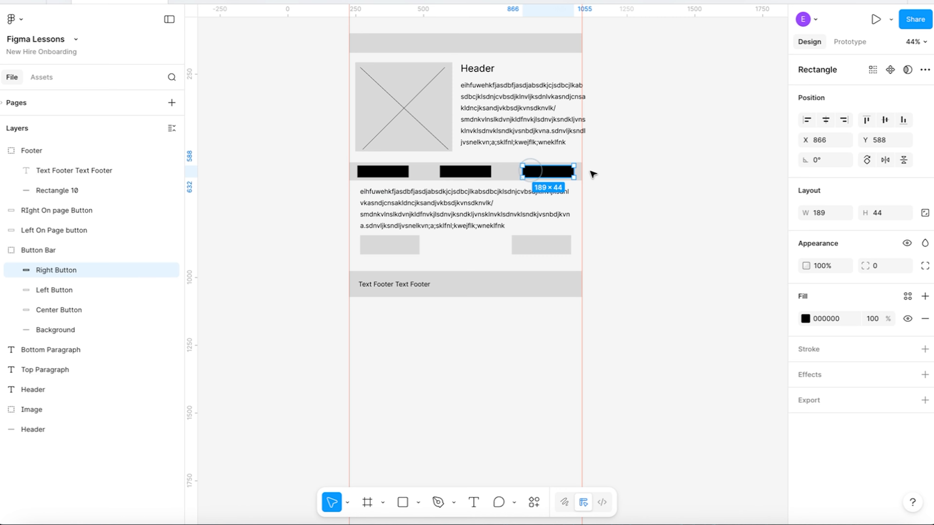
left_click(478, 174)
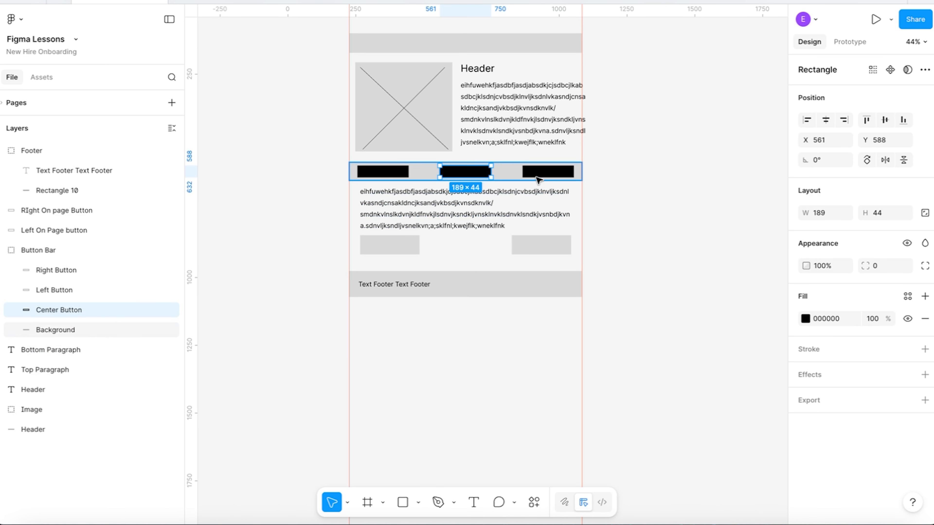
left_click(514, 172)
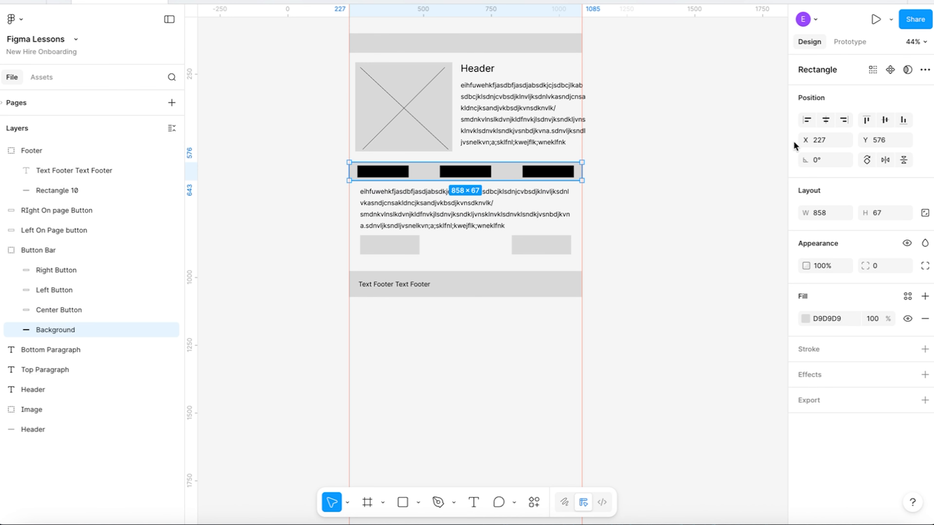
left_click(691, 173)
Narrow the top paragraph's text box to about 431 so that it sits inside the right guide.
scroll(484, 153, "up", 2)
scroll(484, 147, "up", 1)
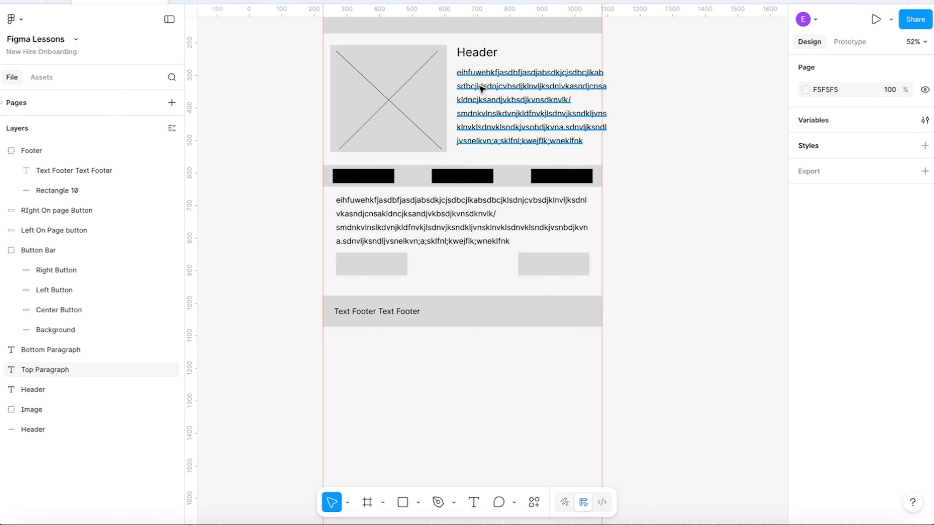
left_click(480, 94)
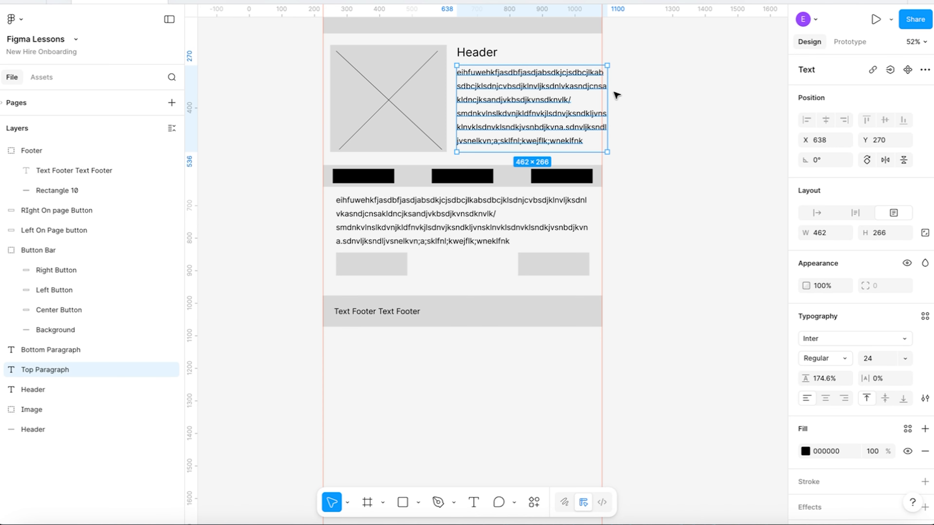
mouse_move(607, 98)
left_mouse_down()
mouse_move(594, 95)
mouse_move(601, 95)
left_mouse_up()
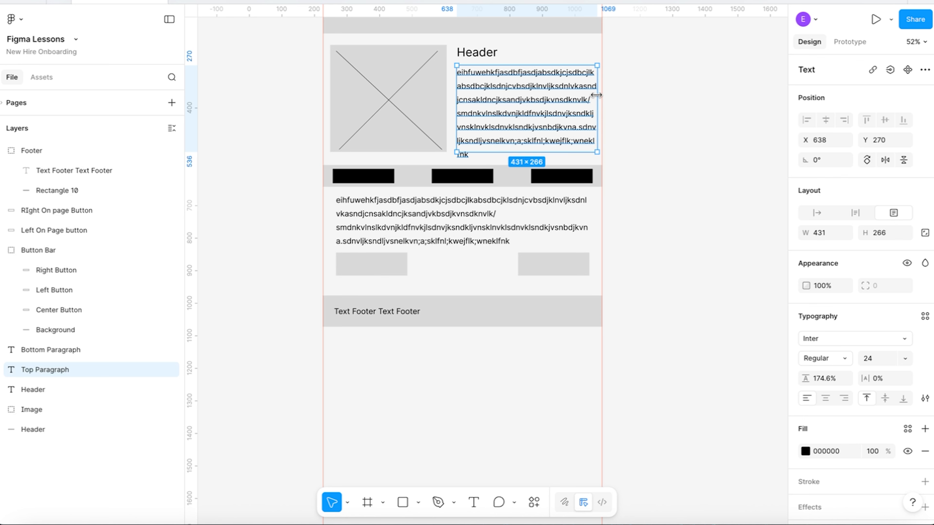
left_click(647, 95)
Remove both vertical ruler guides from the canvas.
scroll(460, 51, "up", 3)
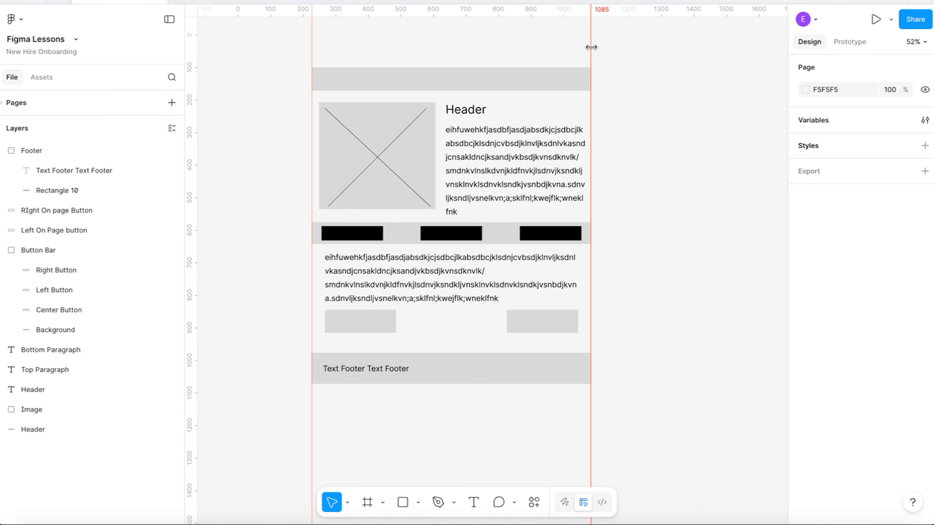
mouse_move(591, 47)
left_mouse_down()
mouse_move(578, 42)
mouse_move(596, 35)
left_mouse_up()
key("Delete")
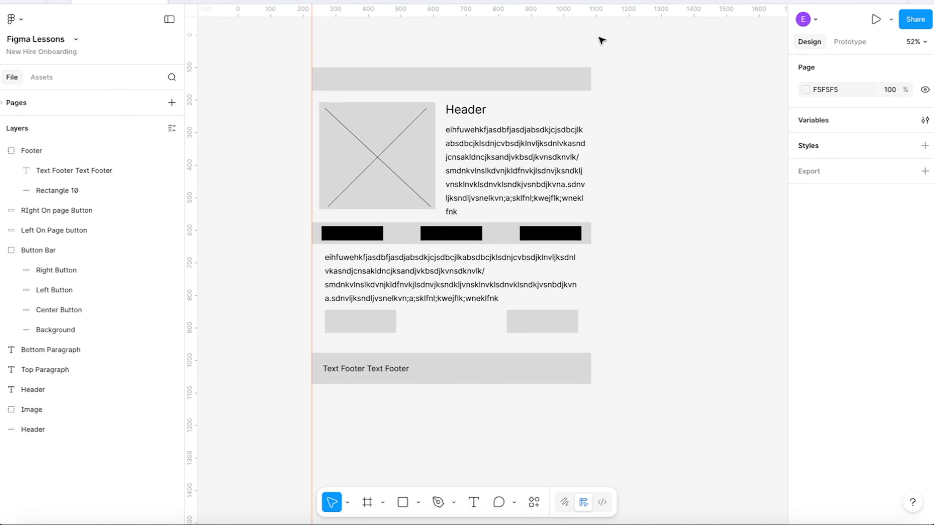
left_click_drag(310, 46, 42, 102)
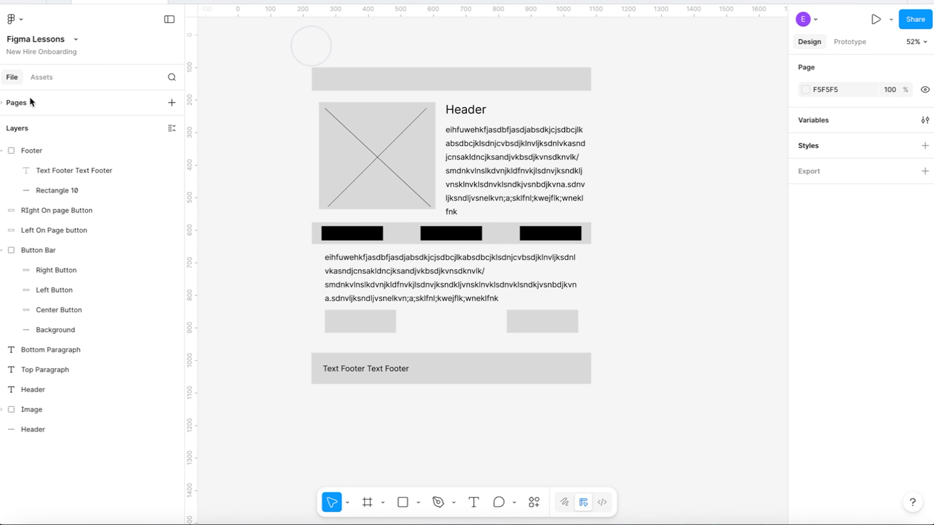
Draw a new frame about 767 by 1061 on the empty canvas left of the wireframe.
scroll(278, 61, "down", 6)
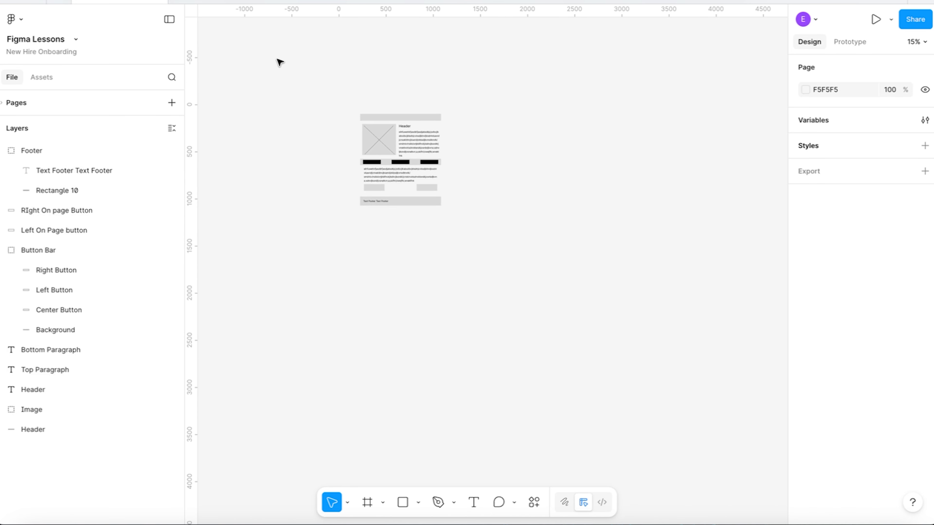
scroll(347, 118, "up", 8)
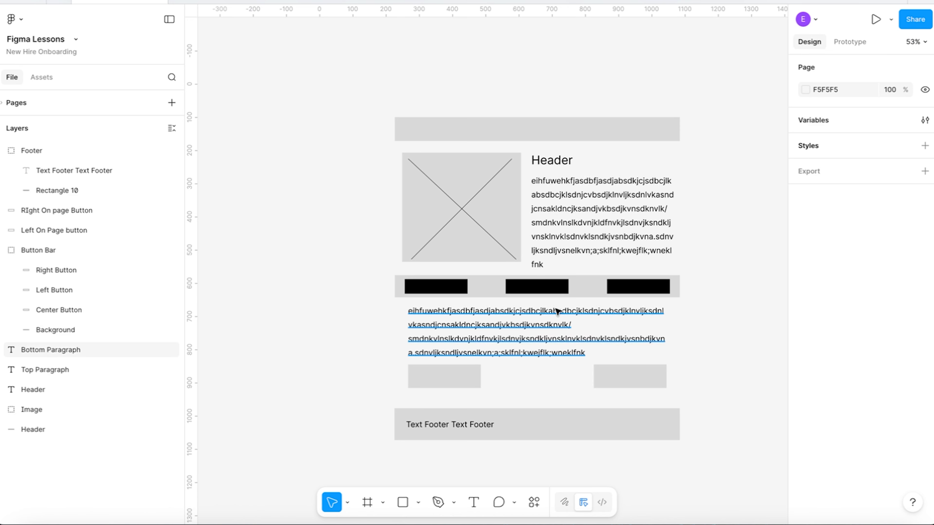
left_click(366, 504)
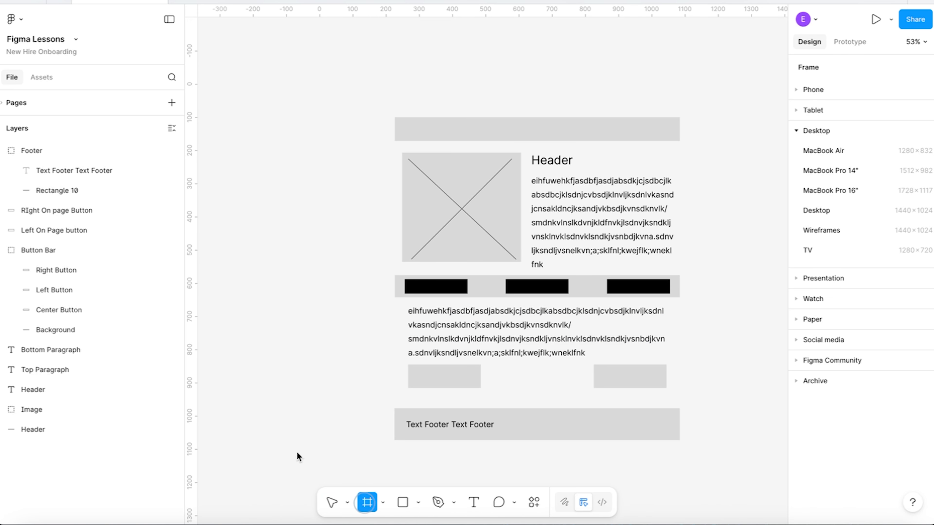
scroll(208, 140, "left", 10)
left_click_drag(422, 99, 676, 452)
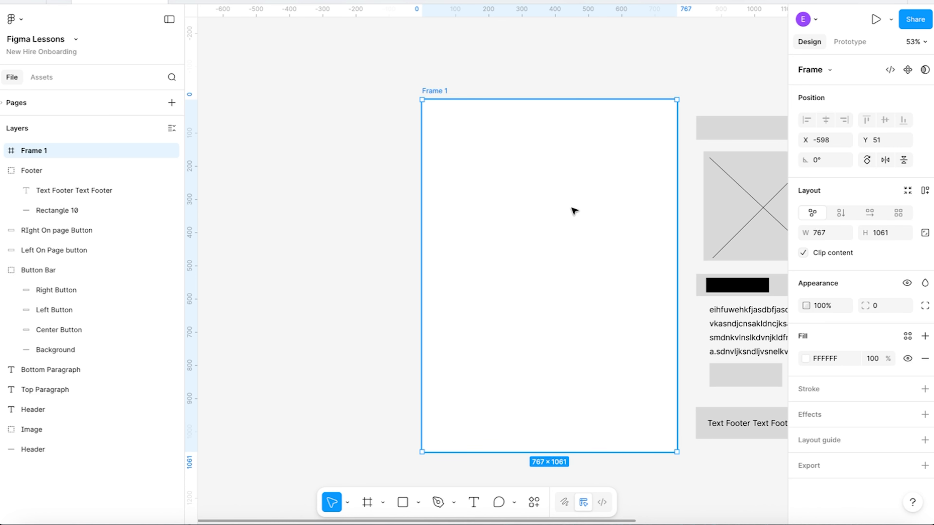
Select all the wireframe elements and move them into the new frame, flush with its top-left corner.
scroll(574, 211, "right", 7)
left_click(749, 411)
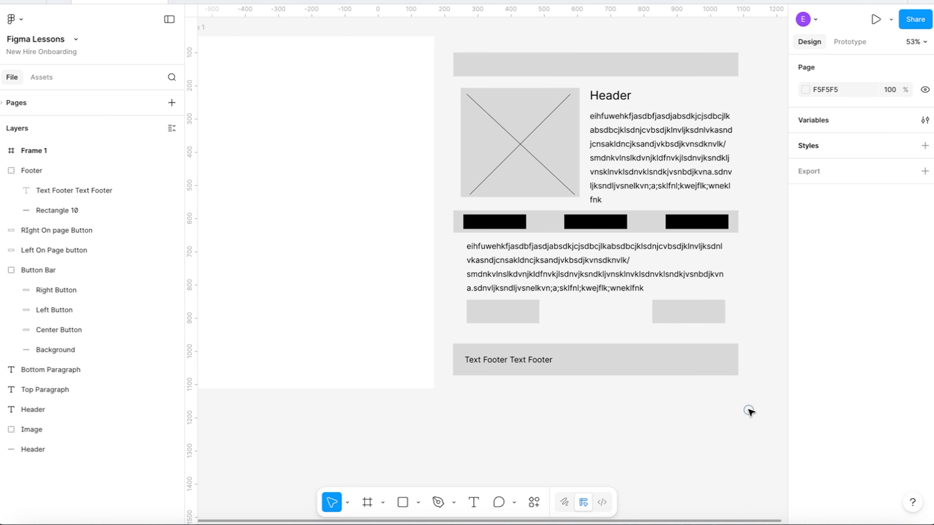
left_click_drag(763, 393, 444, 36)
scroll(549, 78, "left", 4)
scroll(553, 77, "up", 1)
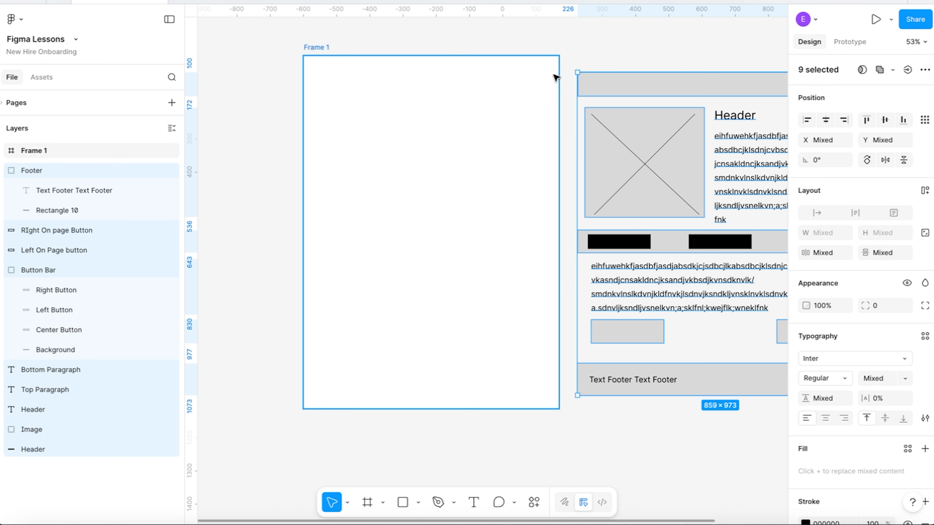
left_click_drag(641, 87, 371, 72)
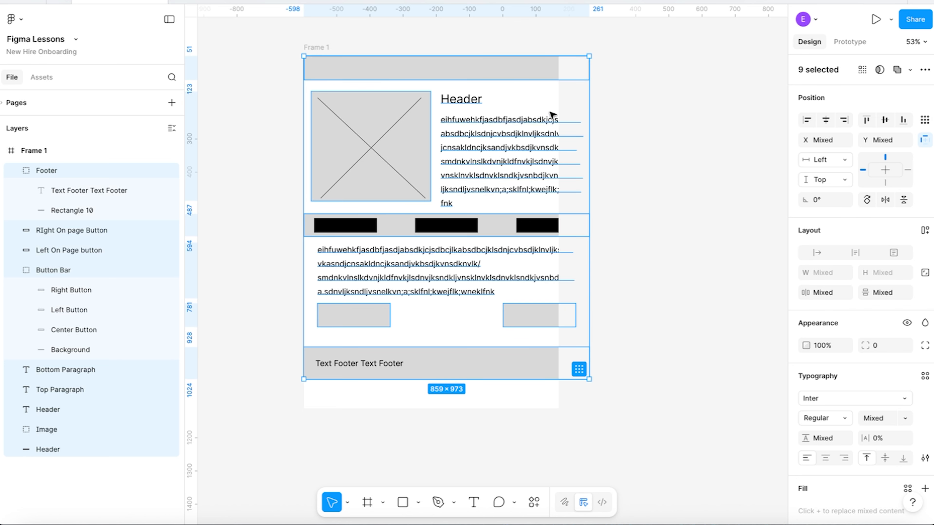
Resize the frame to 859 by 973 so that it fits the wireframe's width and ends at the footer.
left_click(324, 46)
left_click_drag(558, 196, 587, 198)
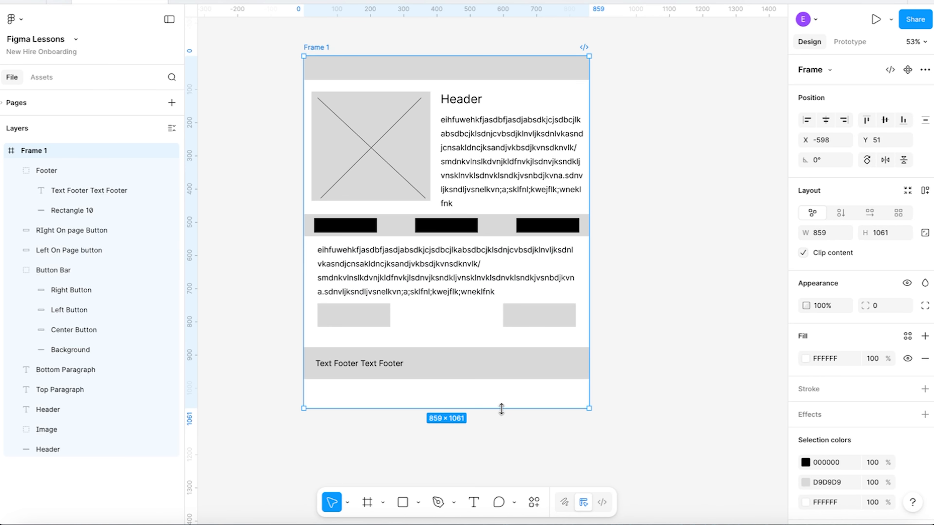
left_click_drag(501, 408, 497, 381)
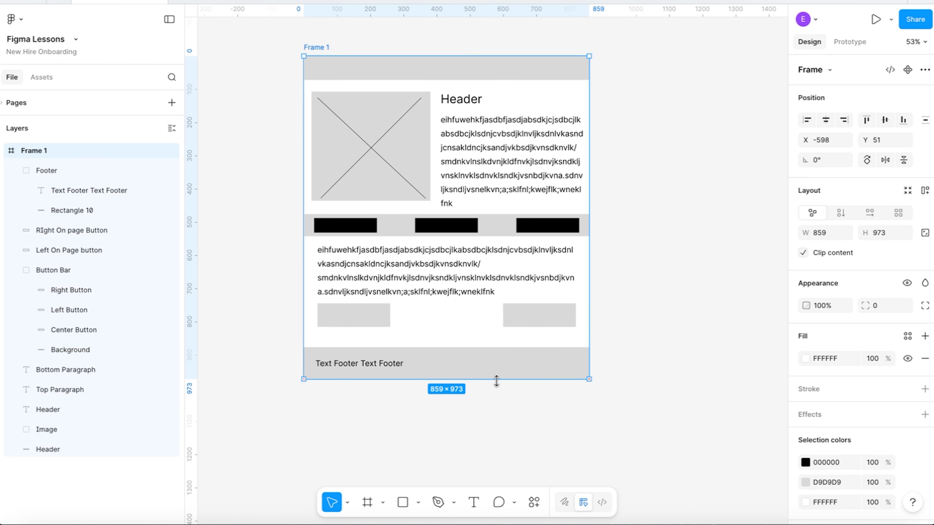
left_click(542, 425)
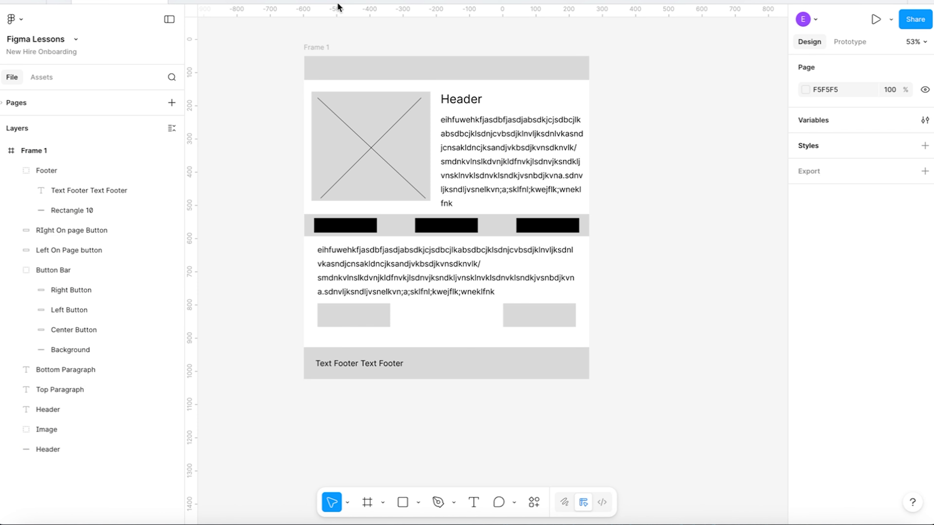
Move the frame to about X -469, Y 162 and rename it Website.
left_click_drag(327, 52, 371, 86)
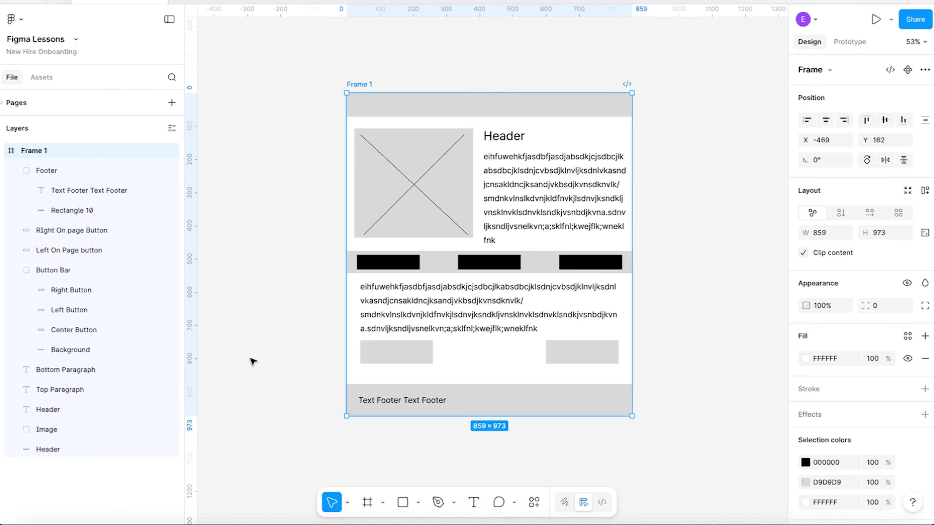
double_click(32, 152)
type("Website")
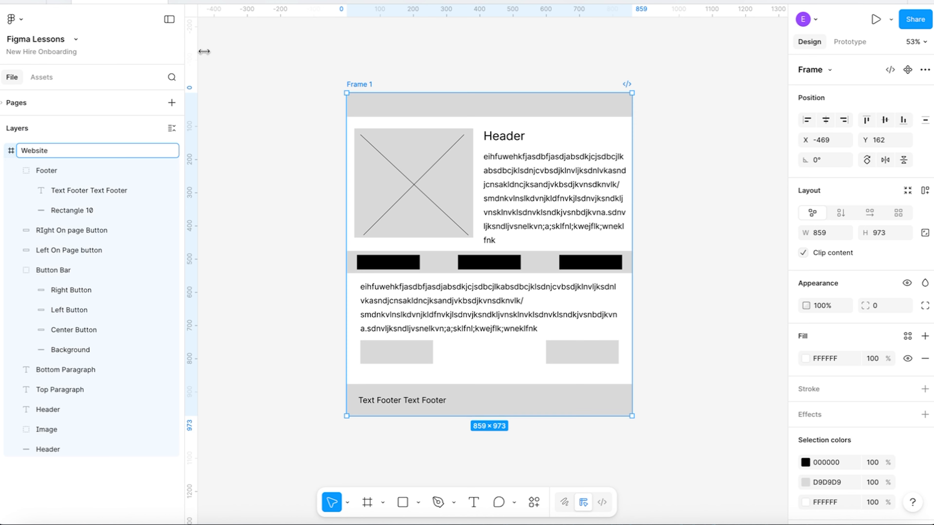
left_click(267, 57)
Shorten the Website frame to a height of about 532 and turn off its content clipping.
left_click(368, 85)
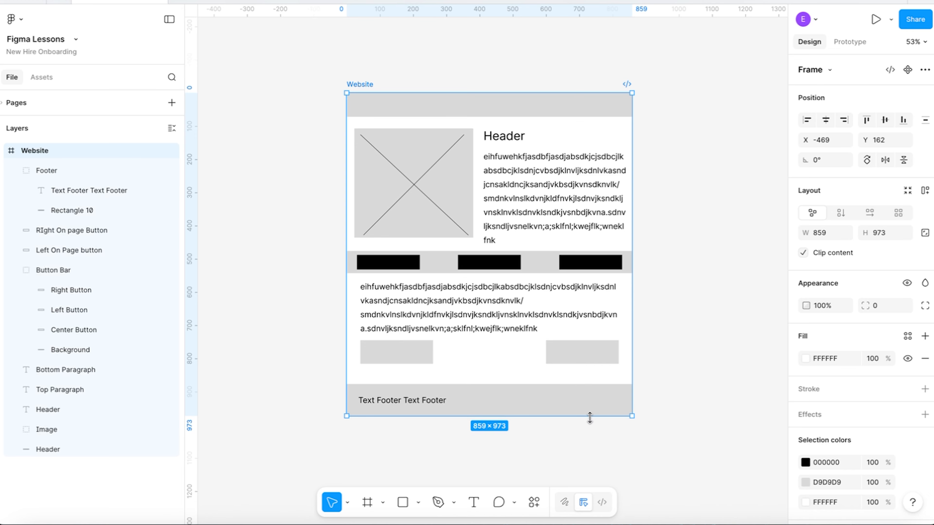
left_click_drag(589, 418, 571, 268)
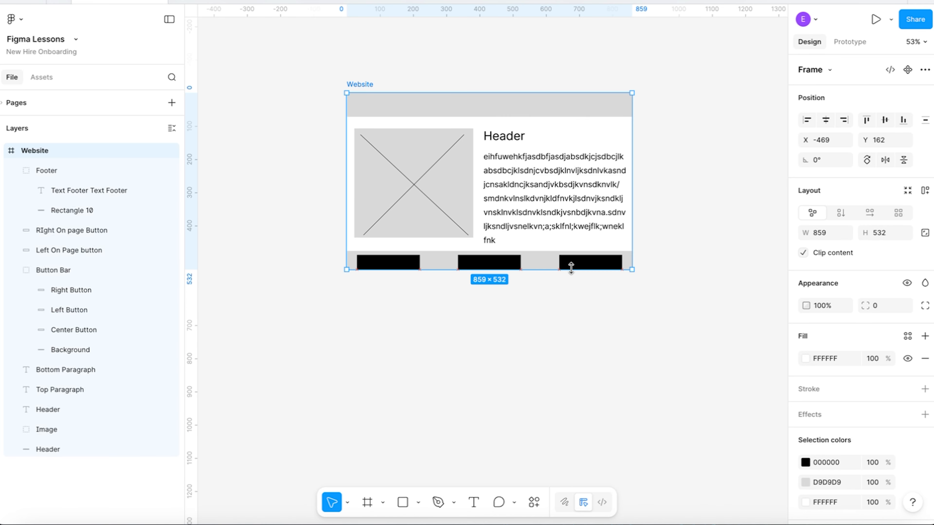
left_click(803, 254)
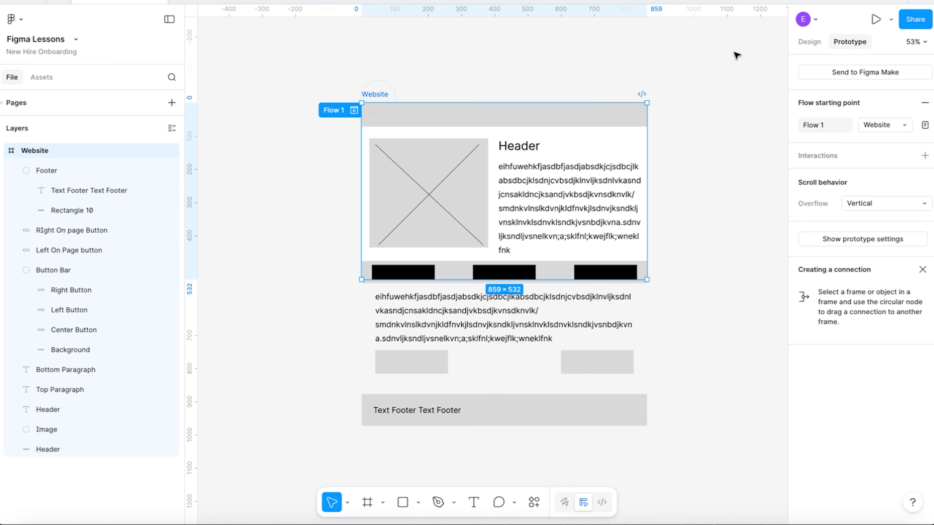
Preview the Website prototype and scroll down the page to the footer to check its vertical scrolling.
left_click(876, 21)
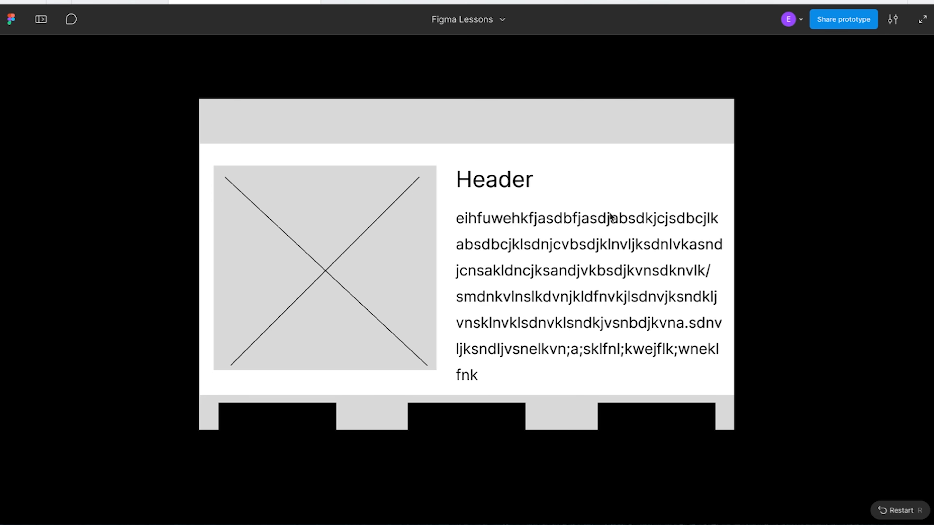
scroll(608, 241, "down", 5)
scroll(609, 241, "down", 3)
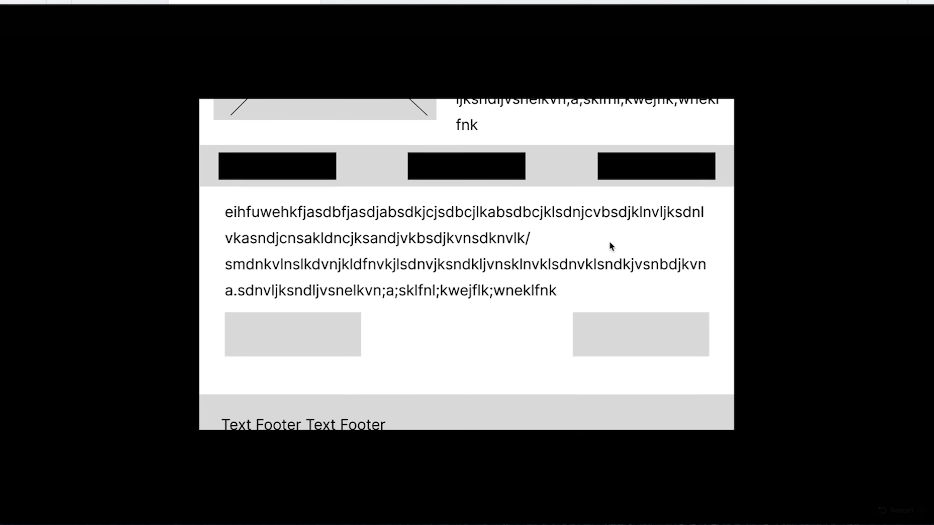
Scroll up and down the Website prototype and test the two on-page buttons and the three button bar buttons for interactions.
scroll(609, 241, "up", 7)
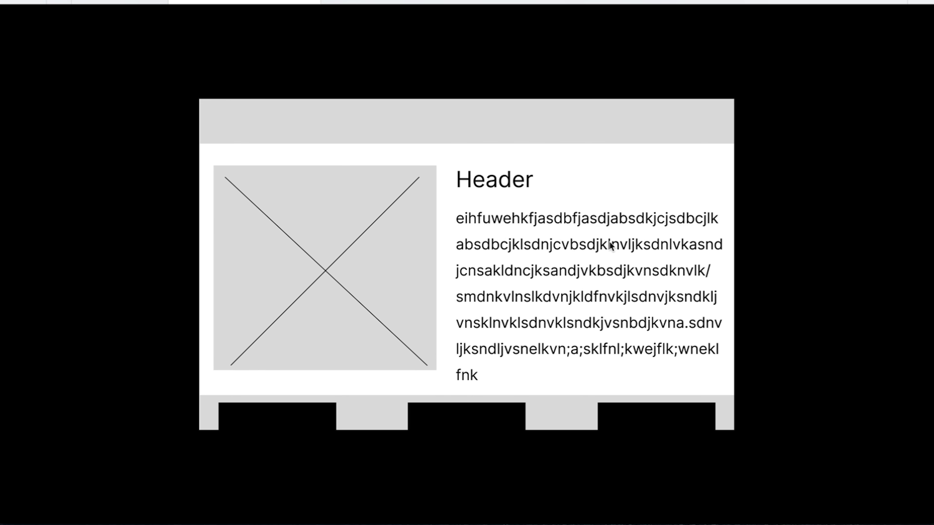
scroll(609, 245, "down", 5)
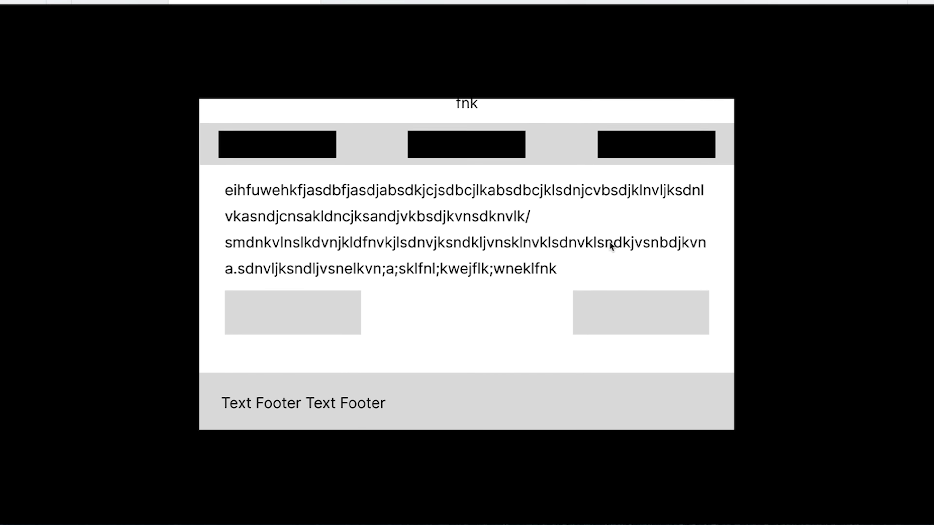
left_click(617, 319)
left_click(266, 308)
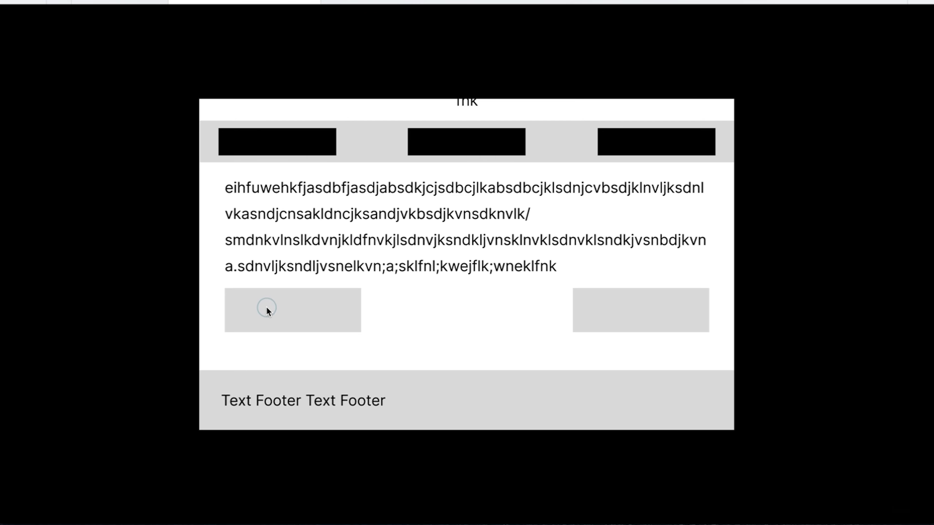
left_click(300, 251)
left_click(461, 256)
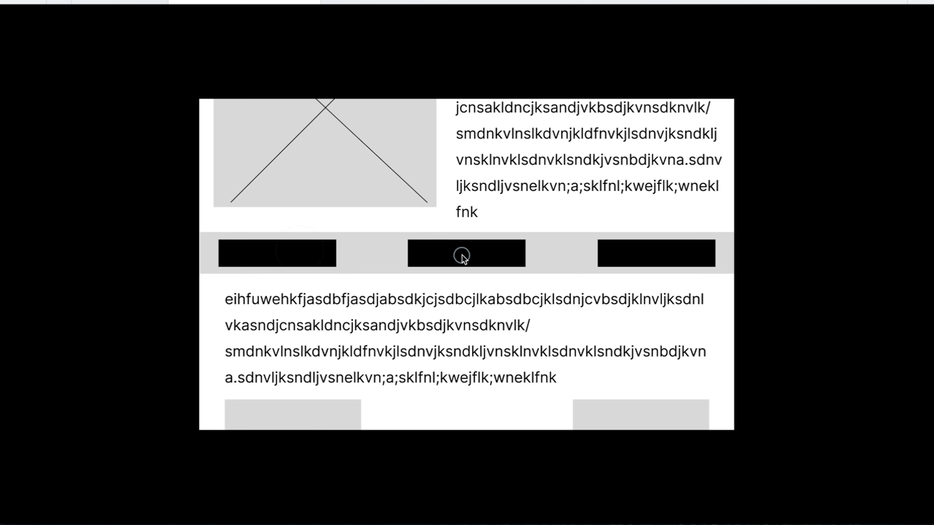
left_click(631, 266)
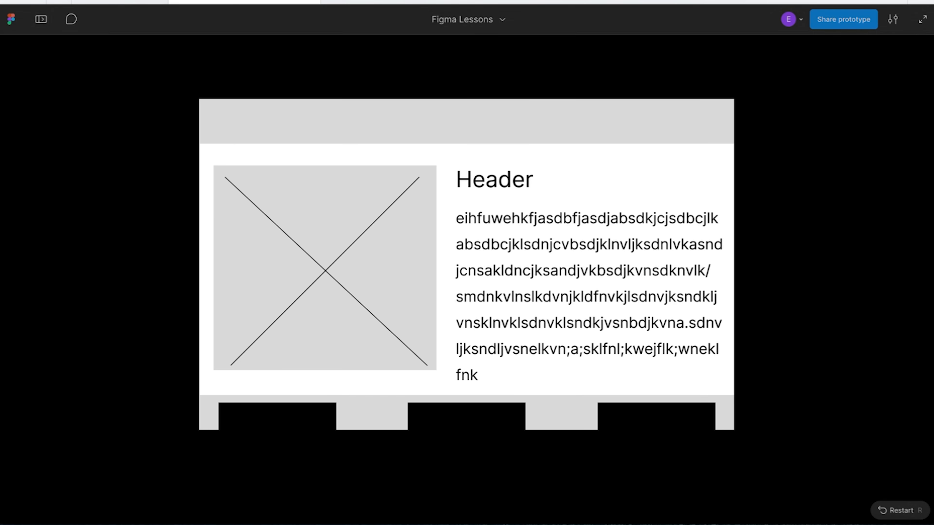
Try the Fit width and height, Fit width and Responsive scaling options on the prototype preview.
left_click(892, 22)
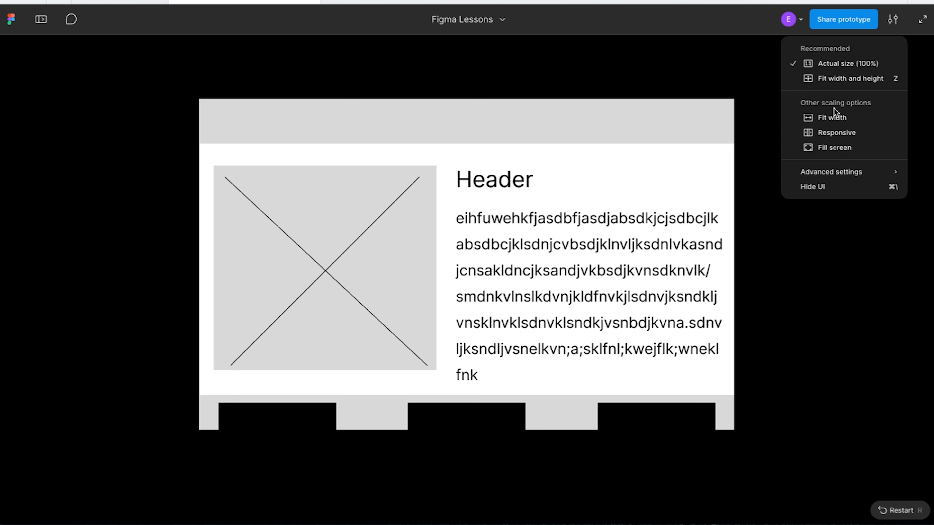
left_click(847, 81)
left_click(892, 19)
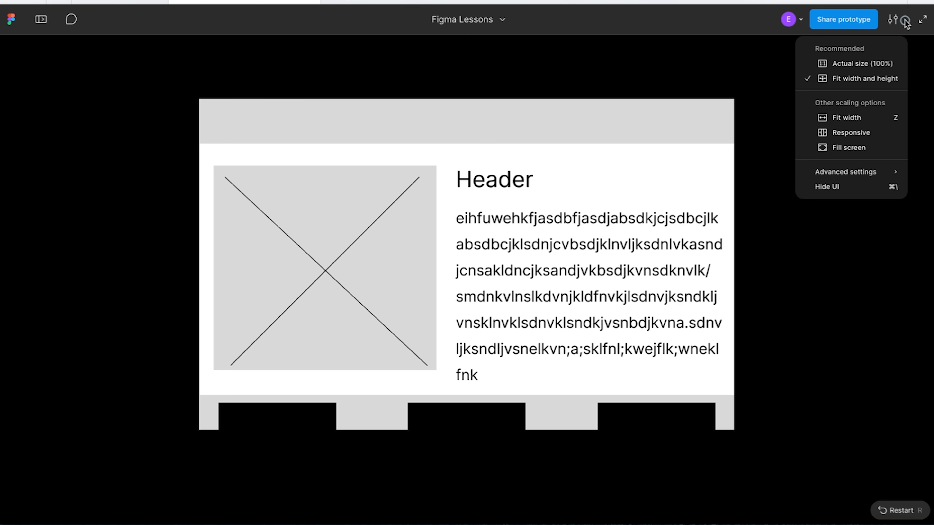
left_click(854, 117)
left_click(904, 13)
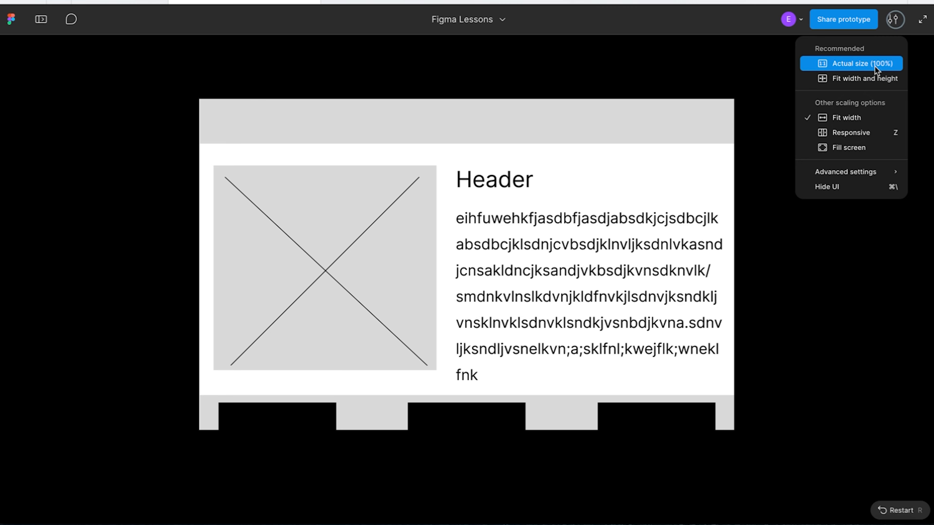
left_click(847, 132)
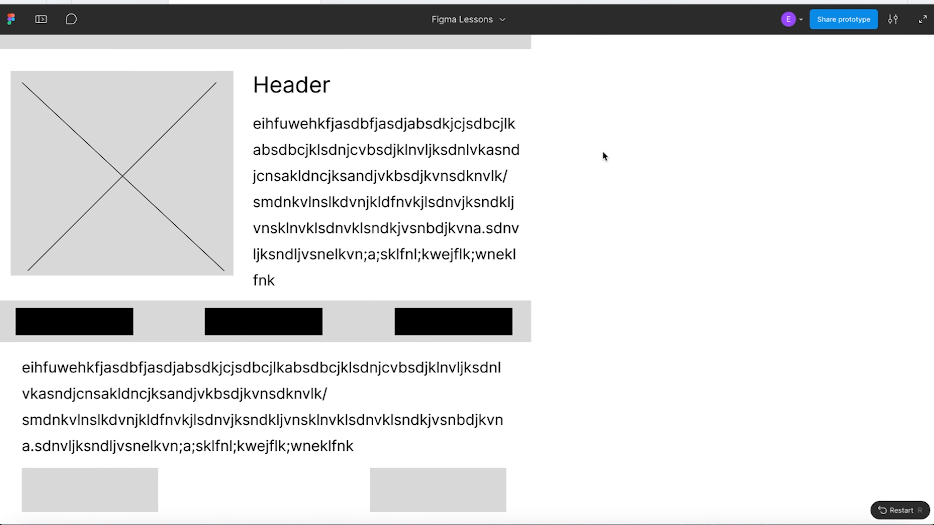
Scale the prototype preview with Fill screen and scroll through the page to check how it displays.
left_click(892, 19)
left_click(835, 151)
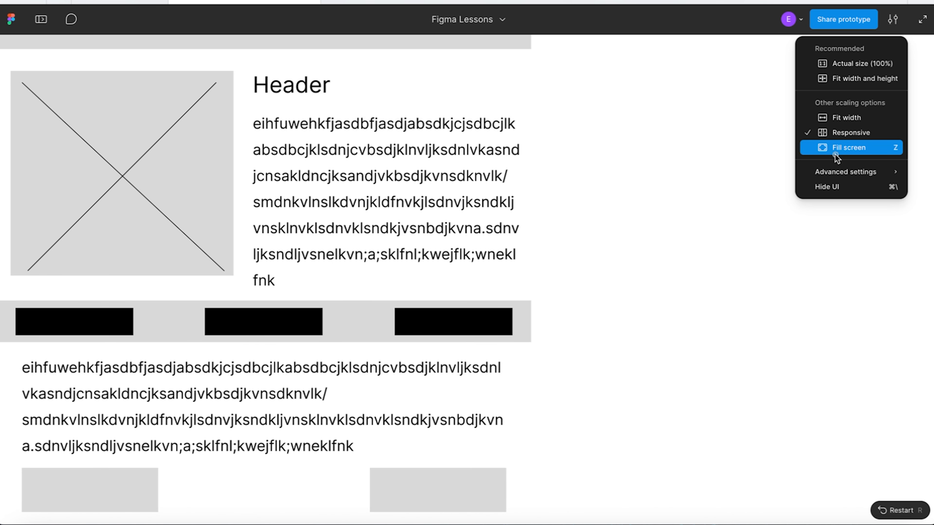
scroll(420, 412, "down", 10)
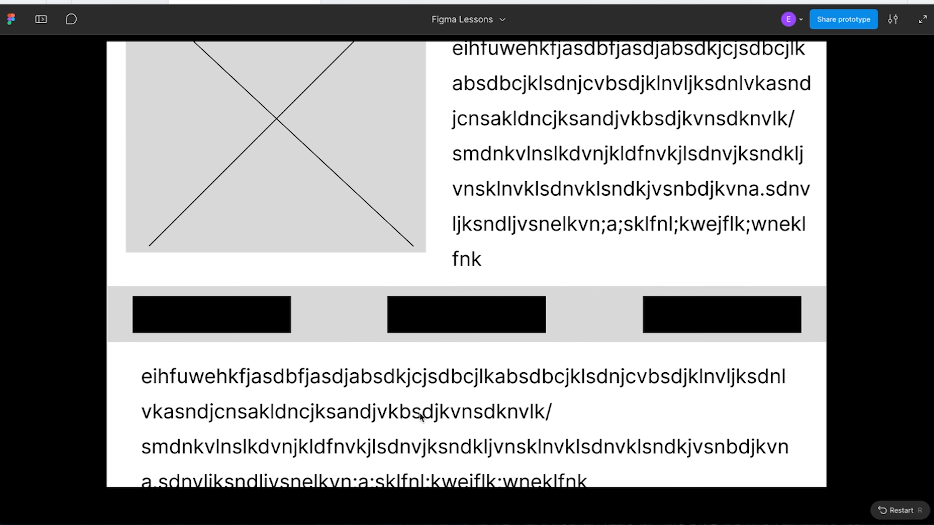
scroll(420, 412, "up", 1)
scroll(419, 412, "up", 9)
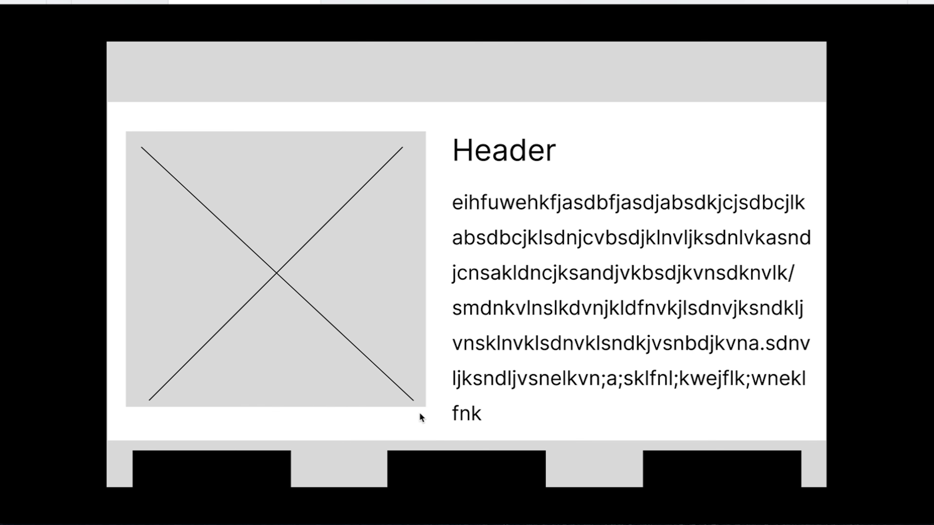
Set the prototype preview's scaling to Actual size (100%).
left_click(892, 19)
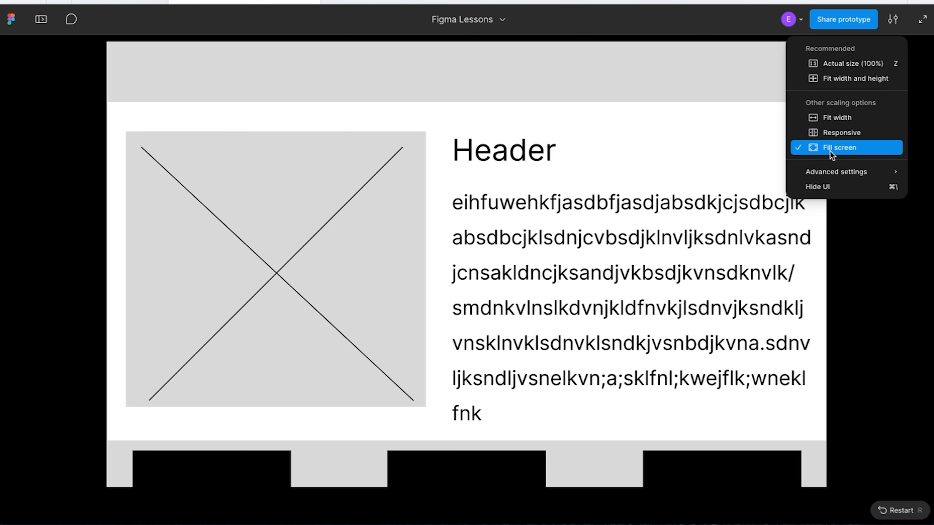
left_click(823, 57)
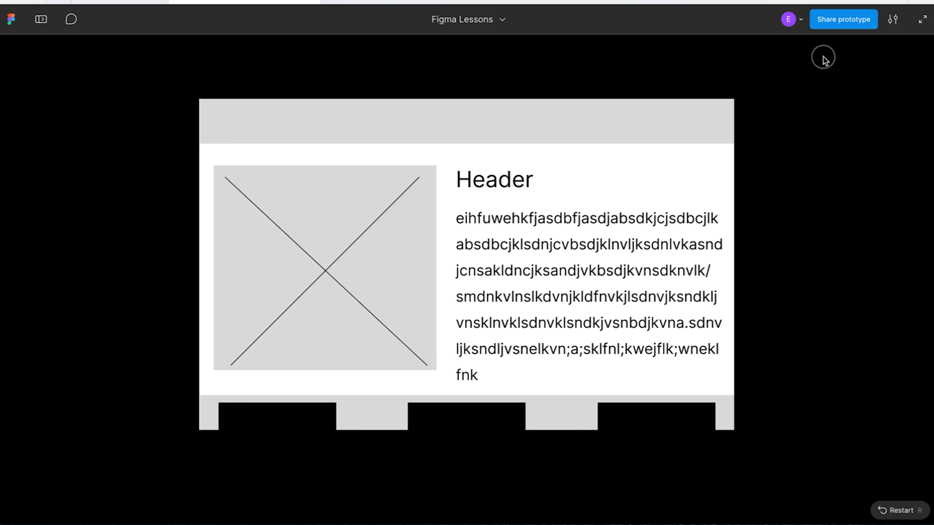
left_click(893, 19)
left_click(760, 234)
Return to the design file, duplicate the Header text and place the copy beside the original at about X 565, Y 107.
left_click(110, 6)
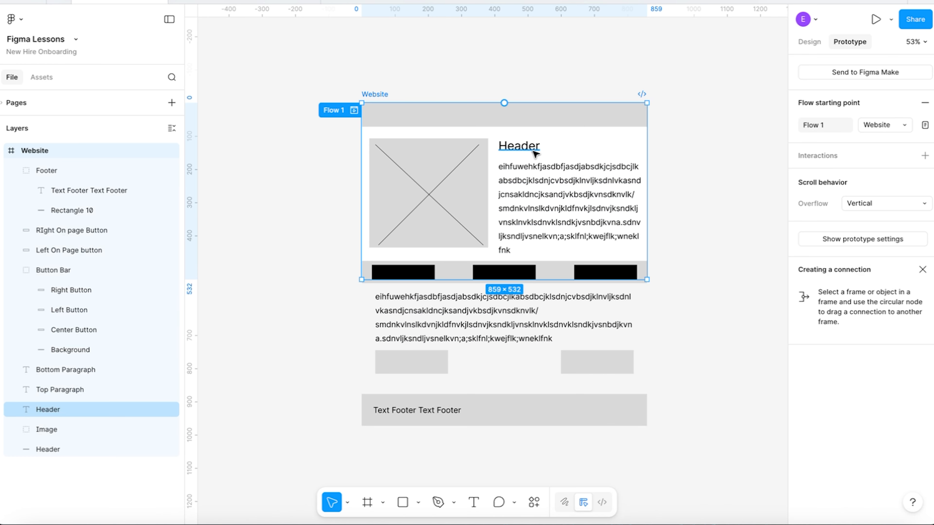
left_click(521, 147)
left_click(521, 147)
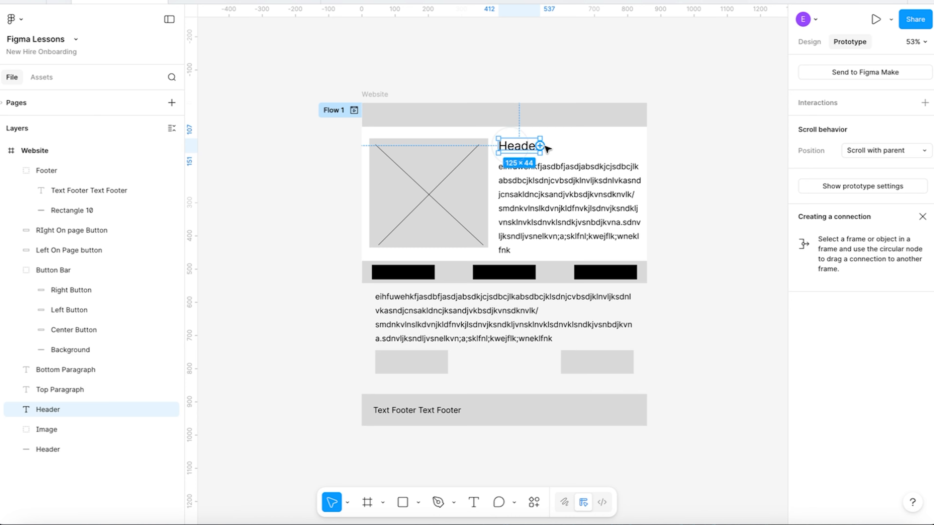
key("ctrl+d")
left_click_drag(512, 151, 564, 154)
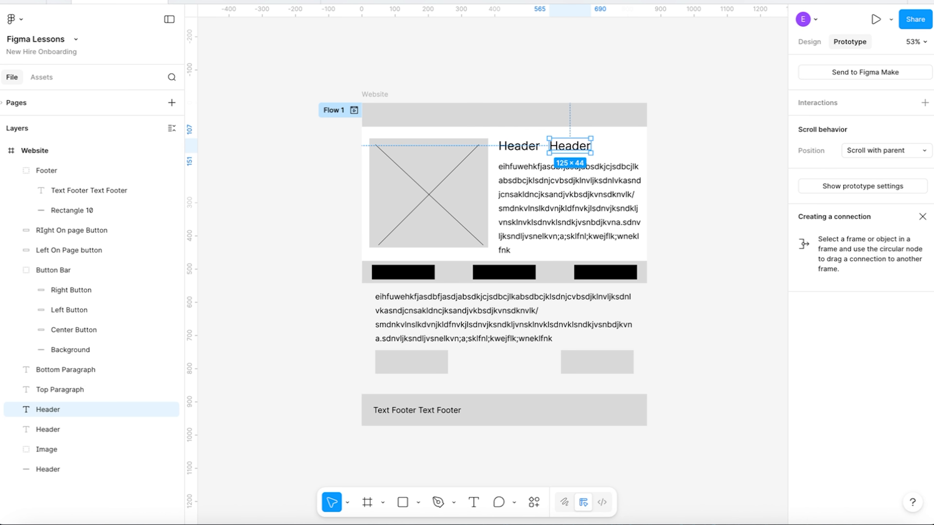
Switch to the prototype preview and scroll down and back up to check the duplicated Header text.
left_click(223, 2)
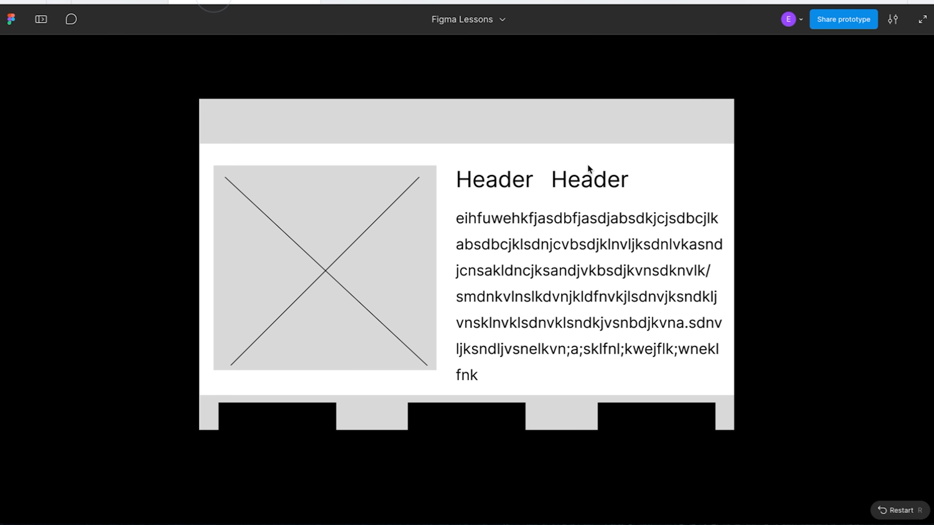
scroll(517, 317, "down", 8)
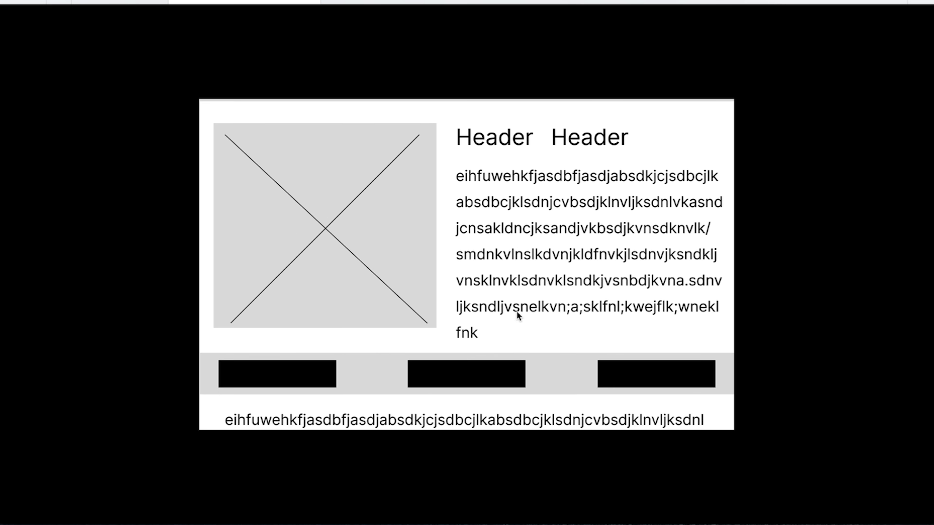
scroll(516, 310, "up", 8)
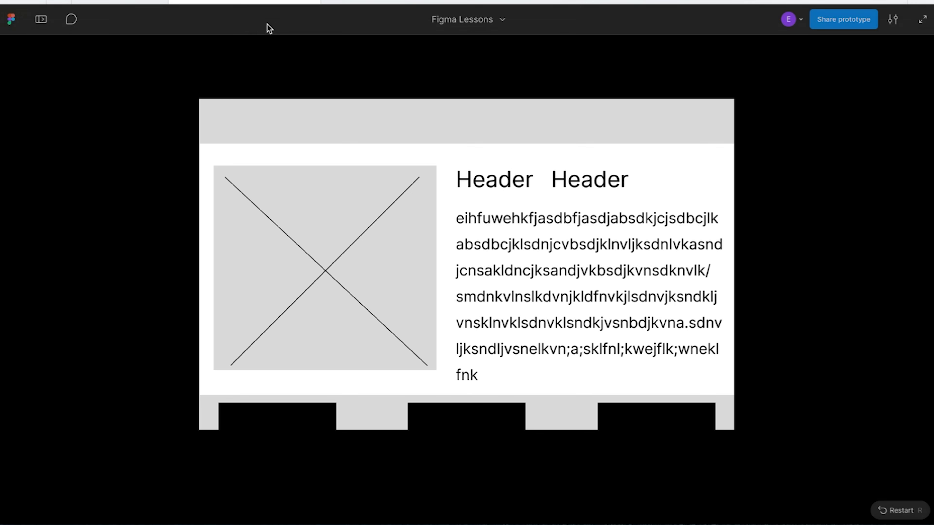
Leave the preview for the design file and launch the Website prototype again.
left_click(243, 2)
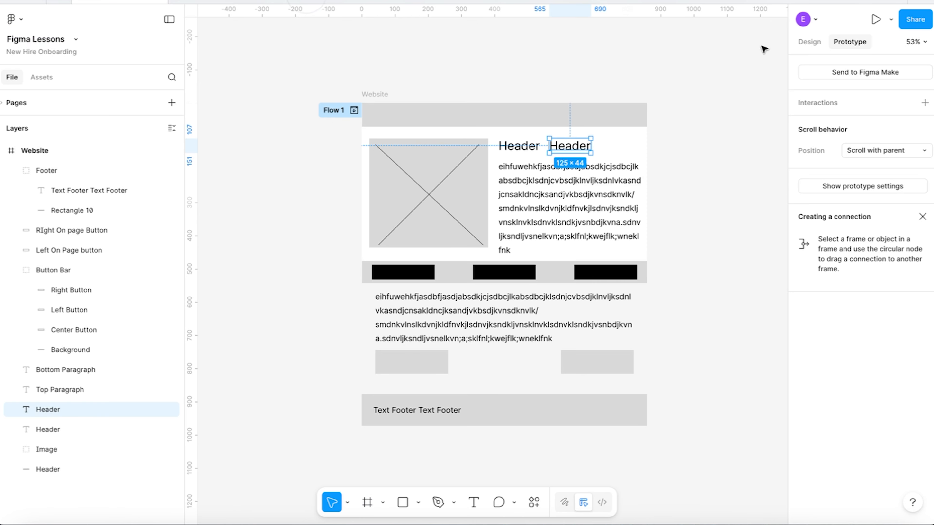
left_click(871, 24)
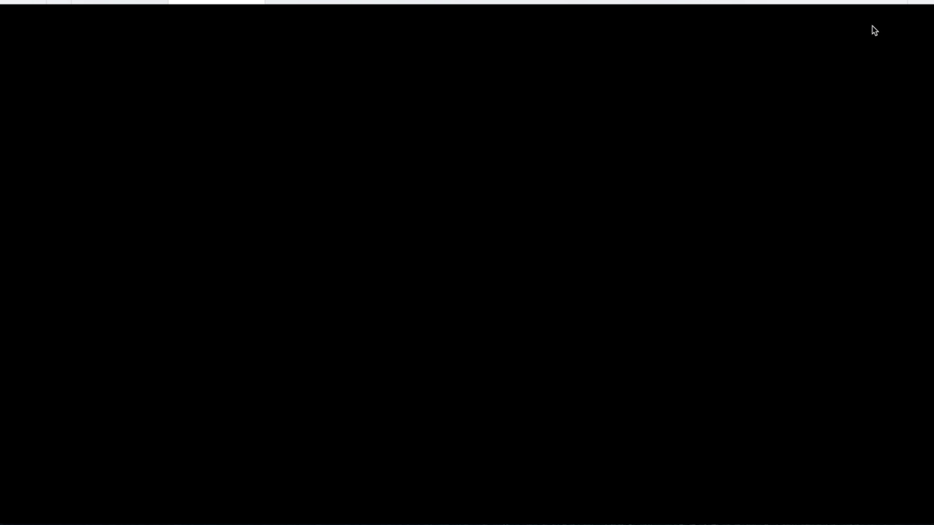